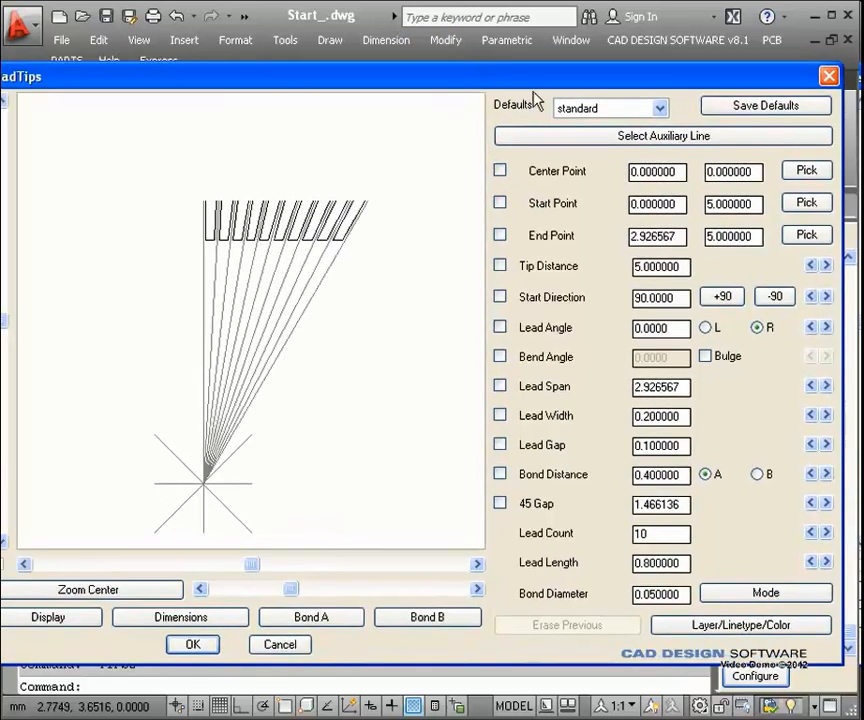
# - Load the a1 defaults for the lead tips and set the tip distance to 4.7 and the lead angle to 15
pyautogui.click(605, 140)
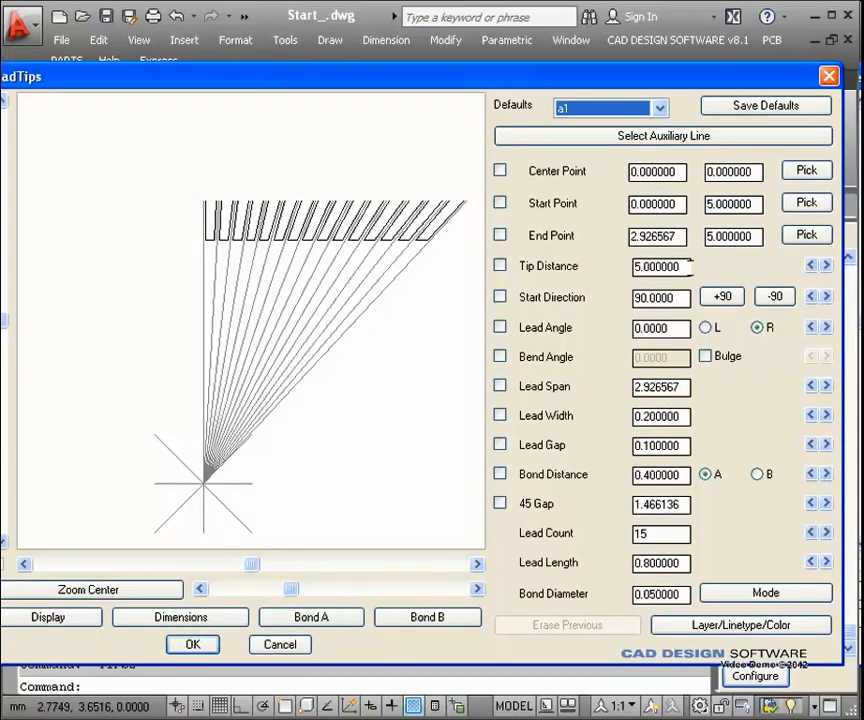
pyautogui.doubleClick(683, 267)
pyautogui.write('4.7')
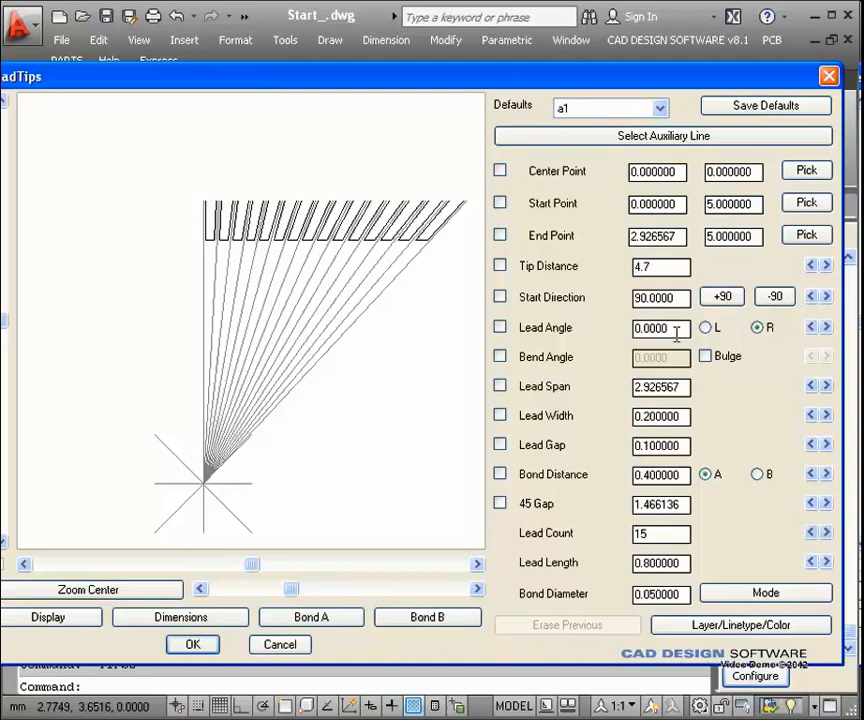
pyautogui.doubleClick(650, 328)
pyautogui.write('15')
pyautogui.press('Return')
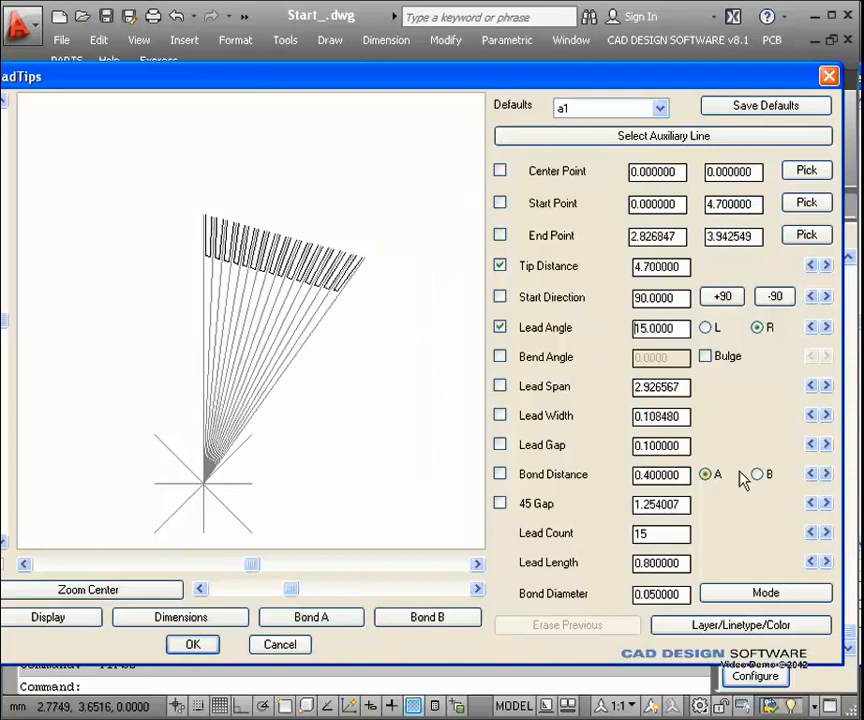
# - Set the lead width to 0.097, lead gap to 0.07 and lead count to 22, and generate the lead tips
pyautogui.doubleClick(686, 418)
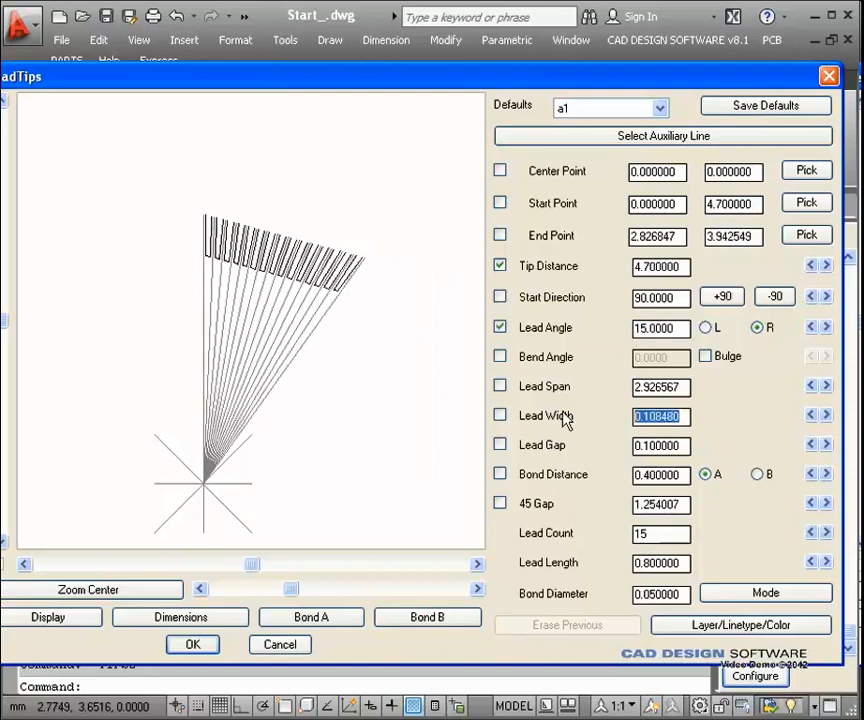
pyautogui.write('.097')
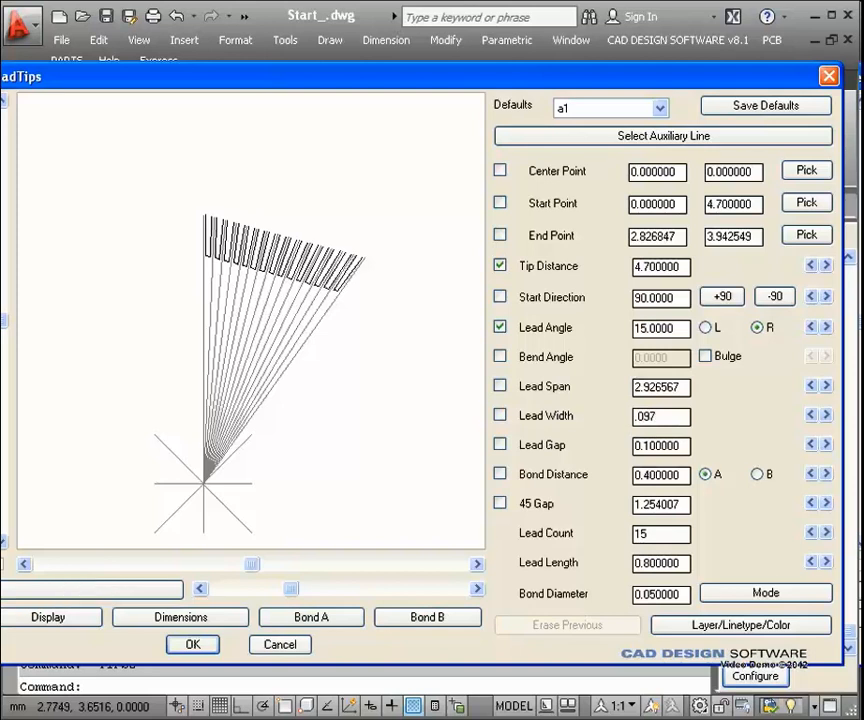
pyautogui.press('Return')
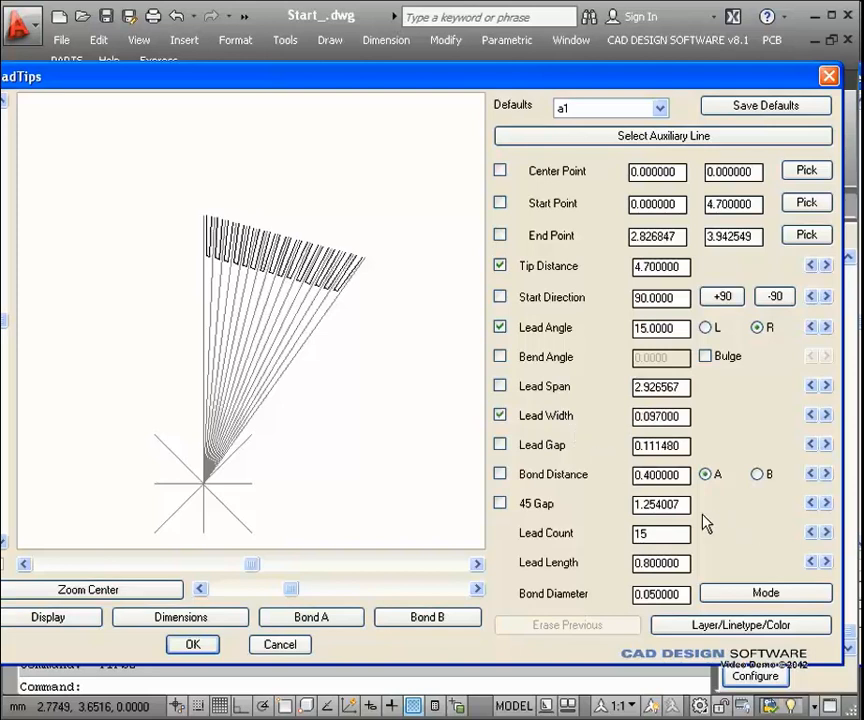
pyautogui.doubleClick(686, 446)
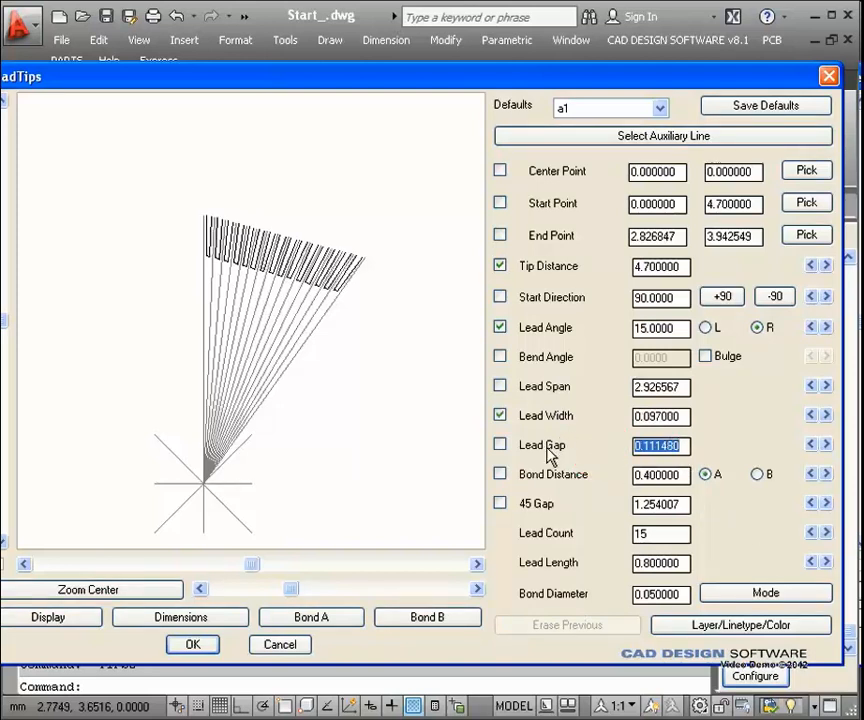
pyautogui.write('.07')
pyautogui.moveTo(674, 538); pyautogui.dragTo(582, 534)
pyautogui.press('Return')
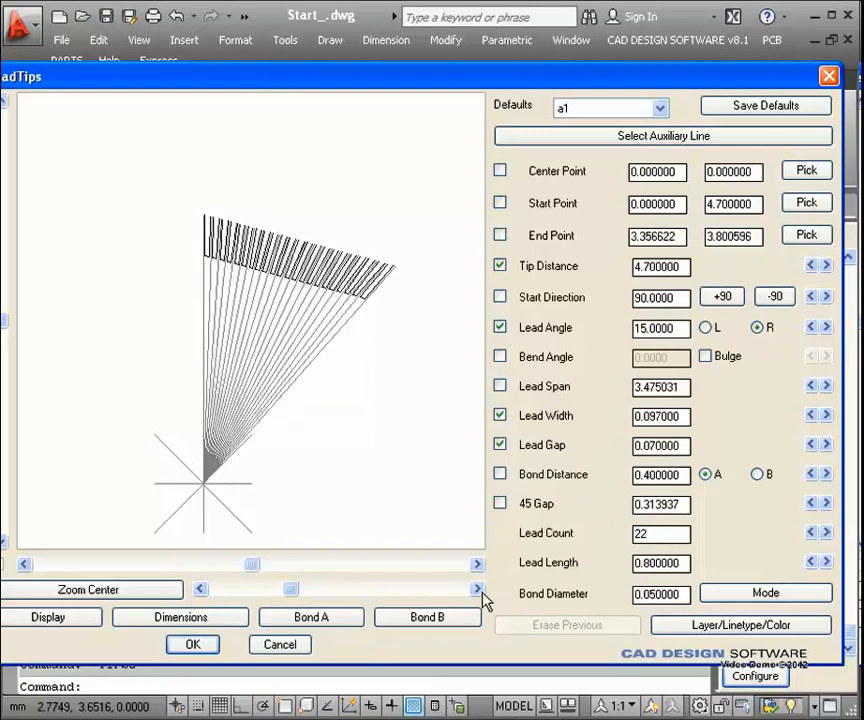
pyautogui.click(203, 641)
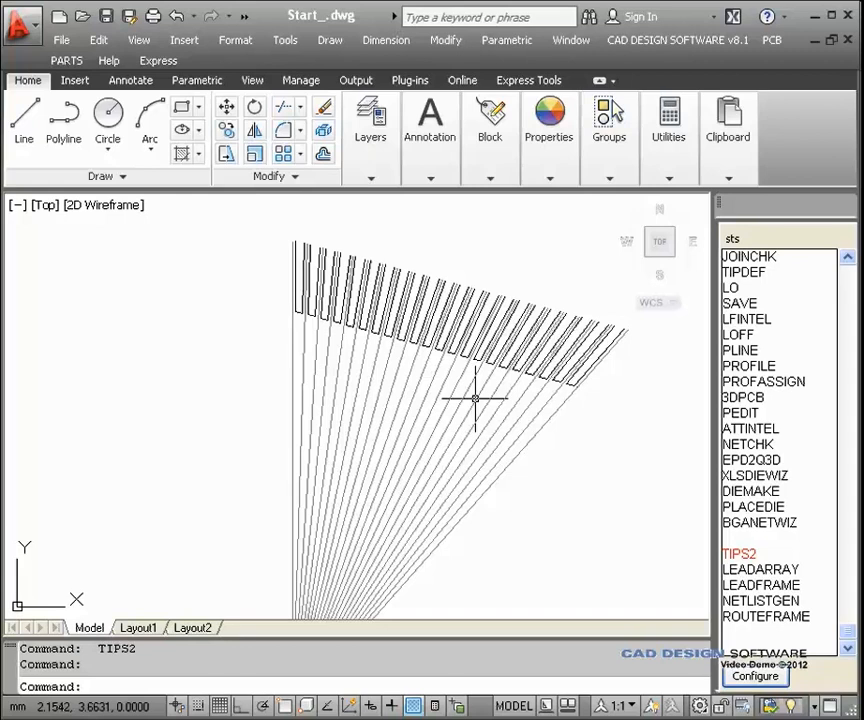
# - Draw a two-segment polyline just below the lead tips, from the first lead's inner end, bending down near the last leads
pyautogui.moveTo(455, 382); pyautogui.dragTo(422, 353, button='middle')
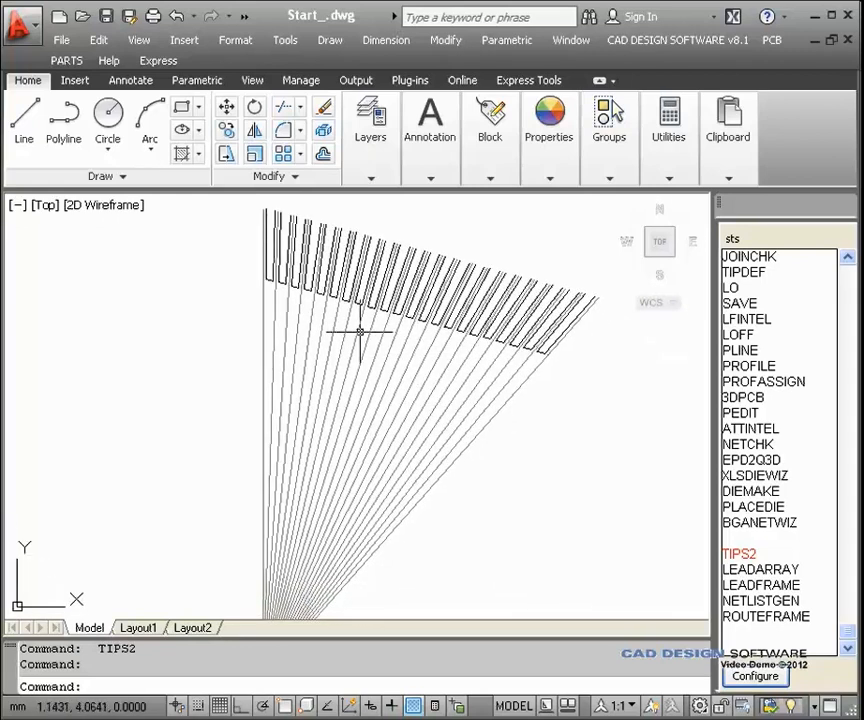
pyautogui.press('Return')
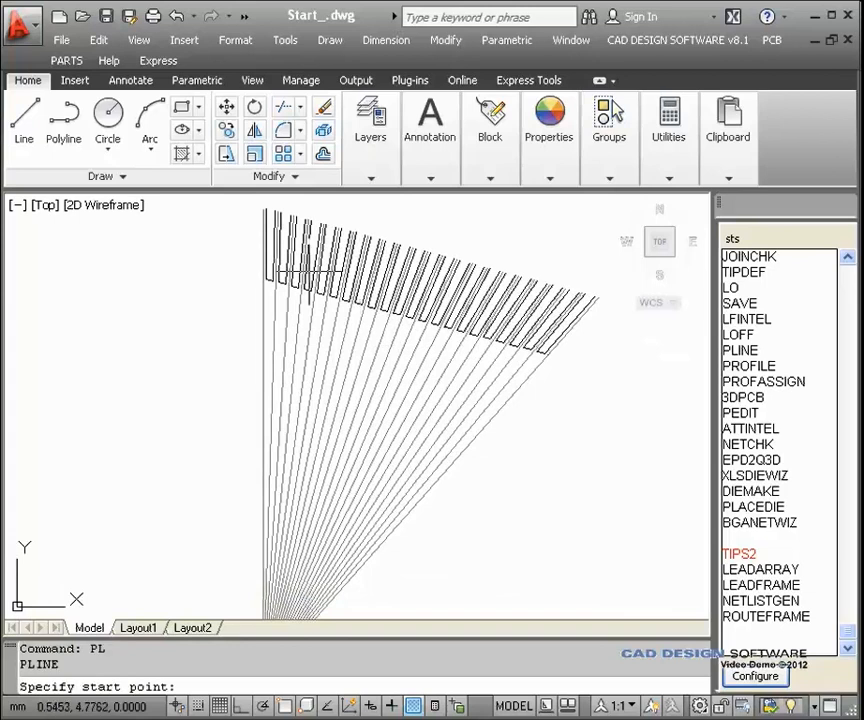
pyautogui.scroll(3, 328, 287)
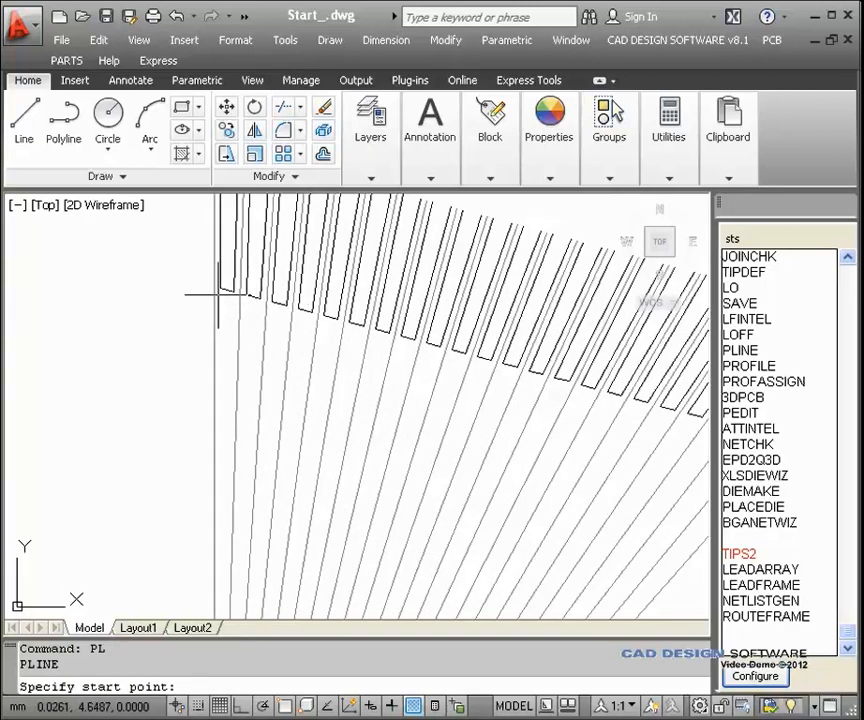
pyautogui.click(218, 299)
pyautogui.moveTo(305, 371); pyautogui.dragTo(177, 319, button='middle')
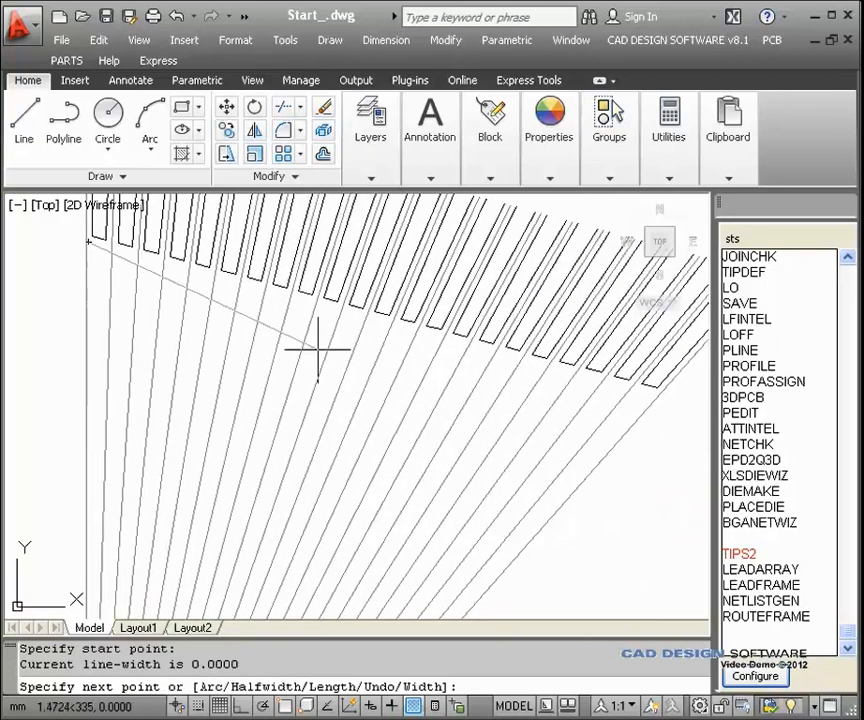
pyautogui.click(565, 379)
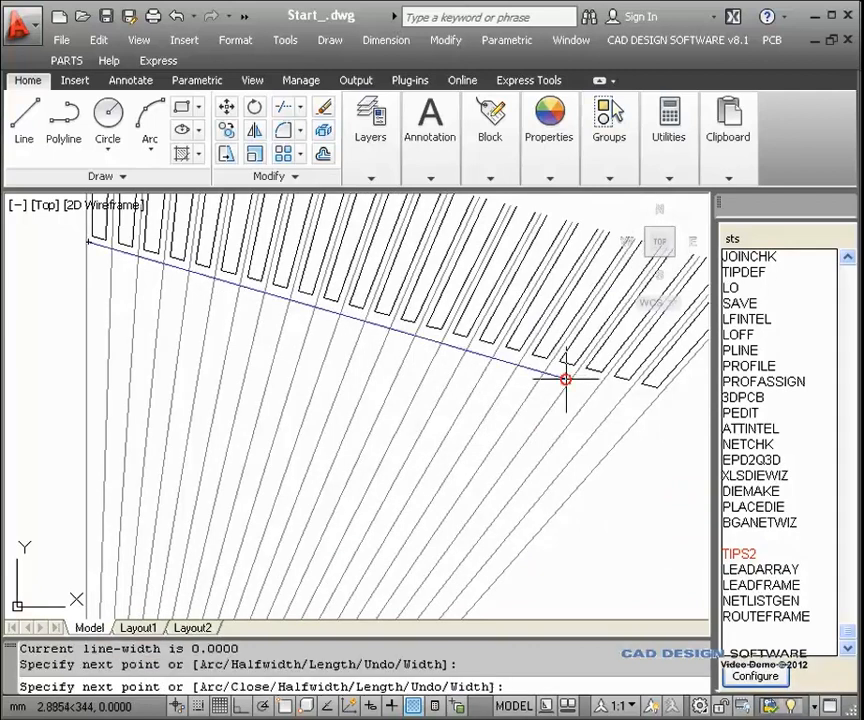
pyautogui.click(619, 438)
pyautogui.press('Return')
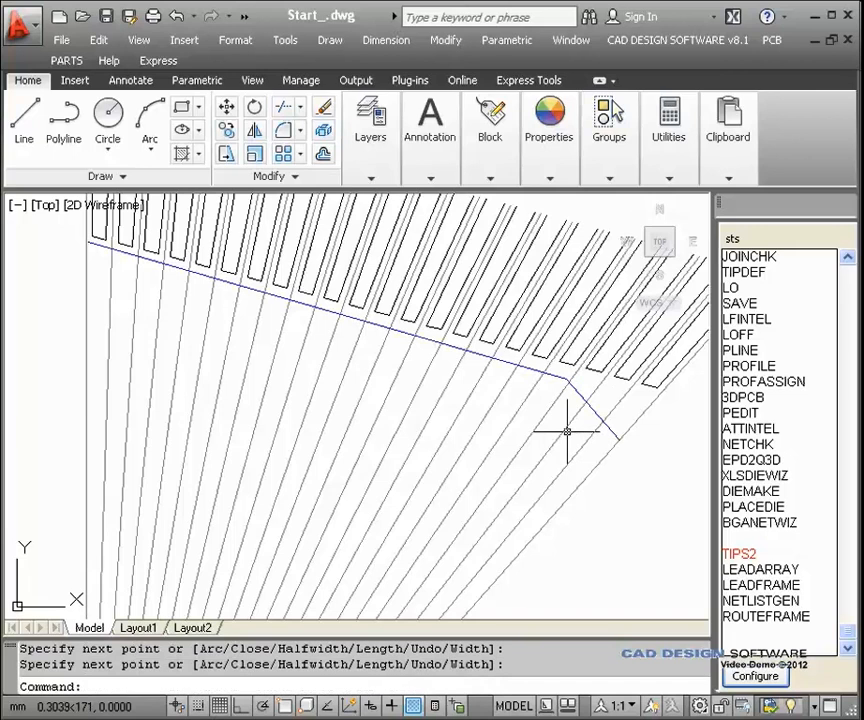
# - Erase the previous lead tips and regenerate them with the bent polyline as the auxiliary line
pyautogui.click(745, 554)
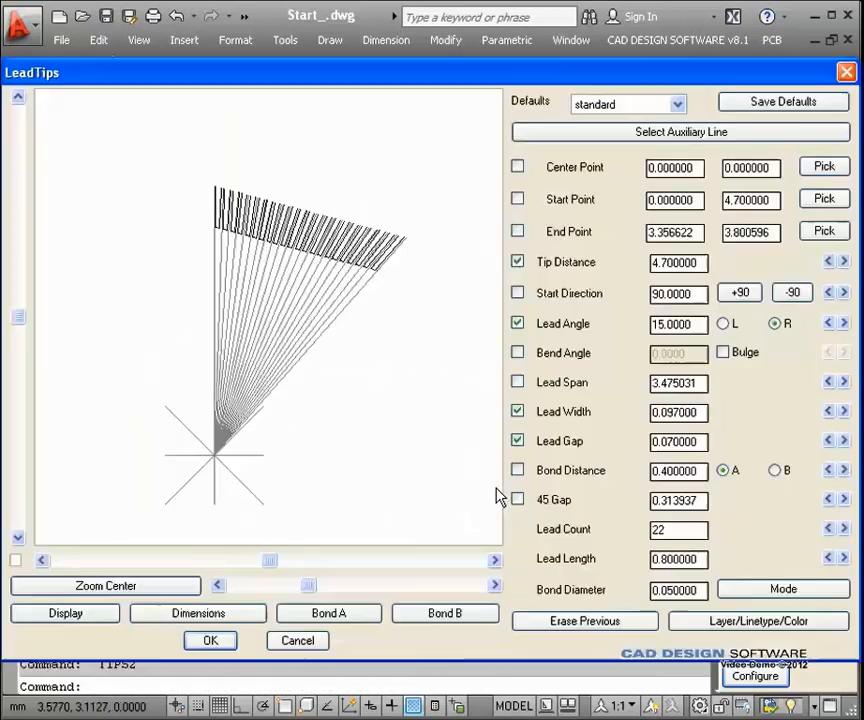
pyautogui.click(592, 622)
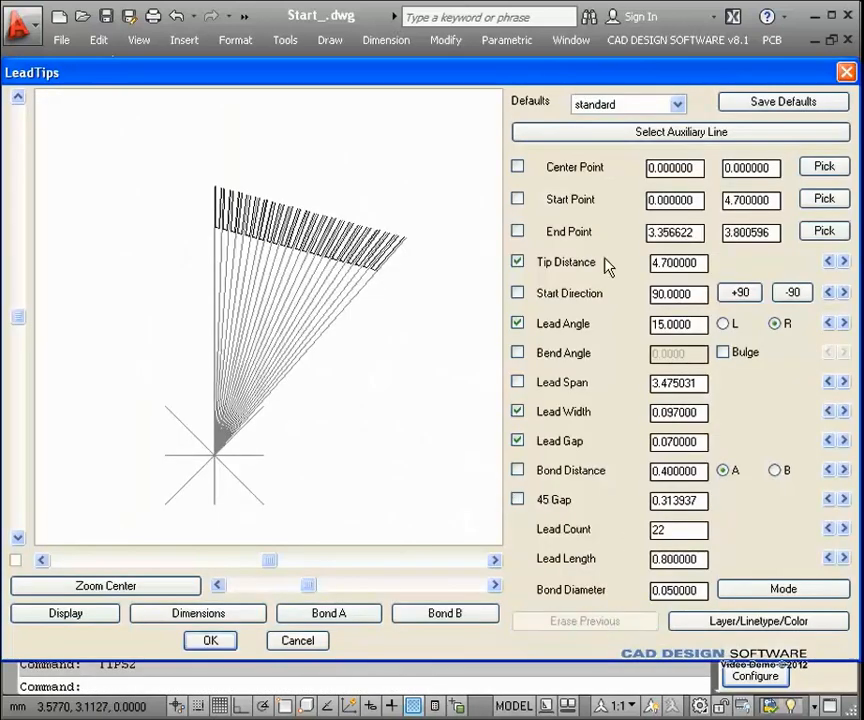
pyautogui.click(694, 136)
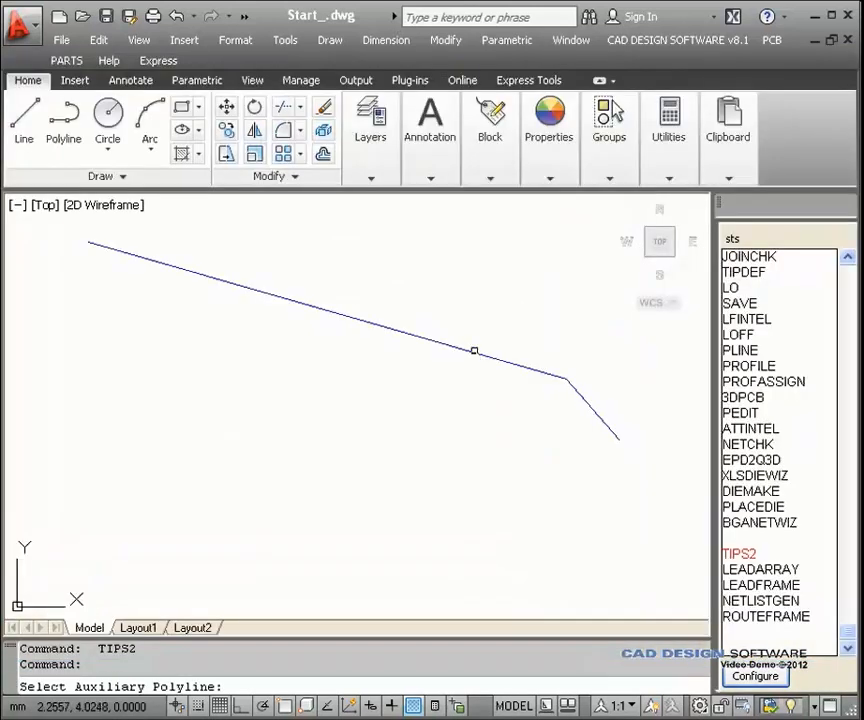
pyautogui.click(474, 352)
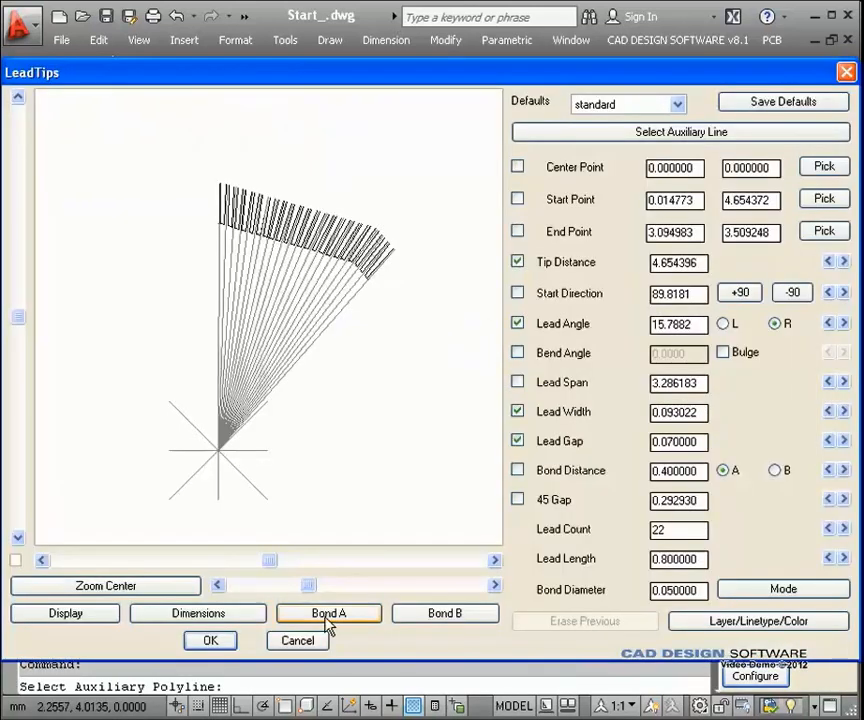
pyautogui.moveTo(273, 563); pyautogui.dragTo(355, 588)
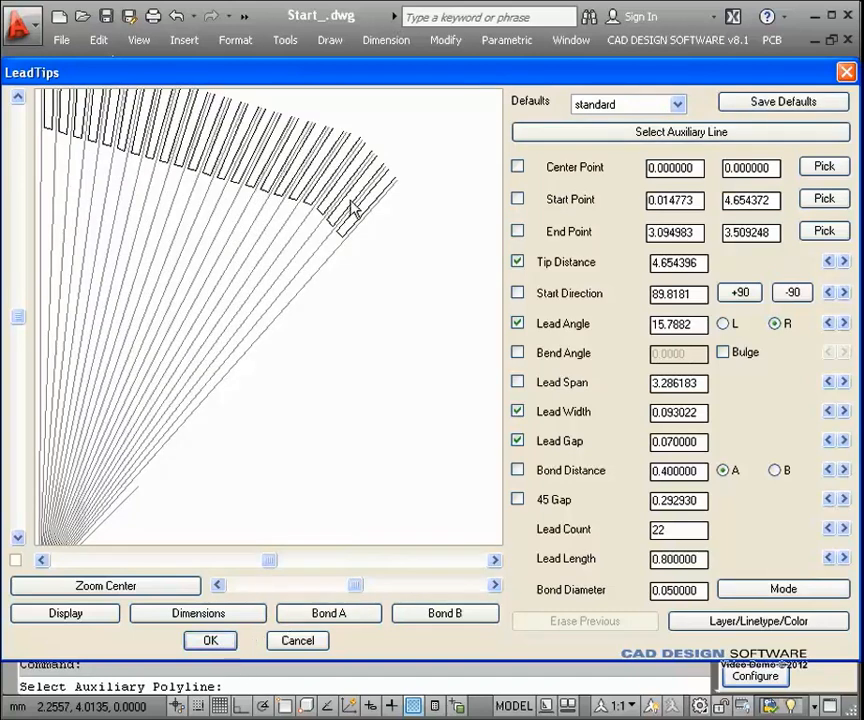
pyautogui.moveTo(268, 562); pyautogui.dragTo(218, 567)
pyautogui.click(217, 639)
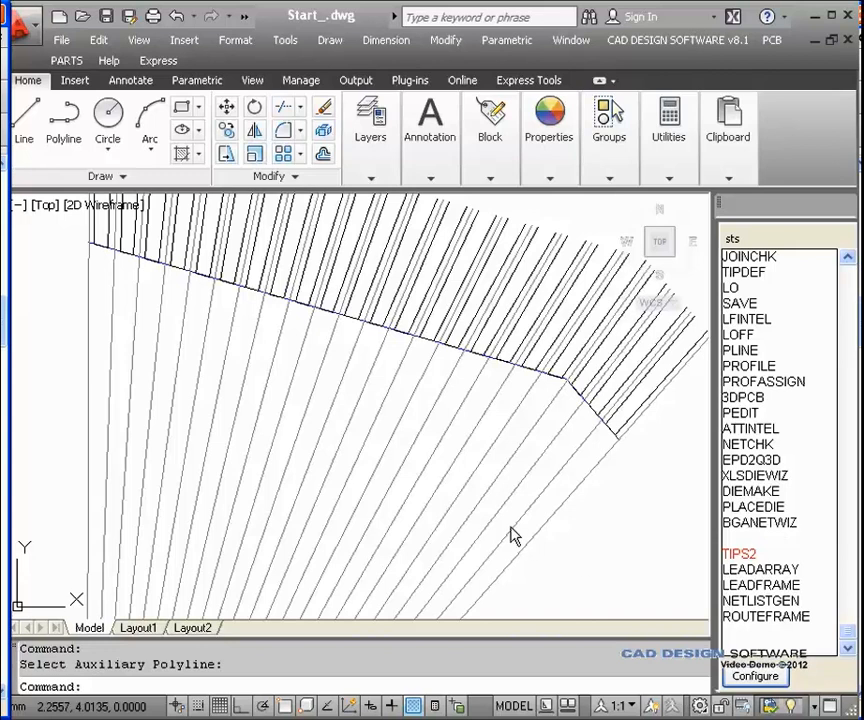
# - Erase the bond lines that converge from the lead tips towards the centre
pyautogui.scroll(-4, 507, 523)
pyautogui.moveTo(507, 525); pyautogui.dragTo(503, 476, button='middle')
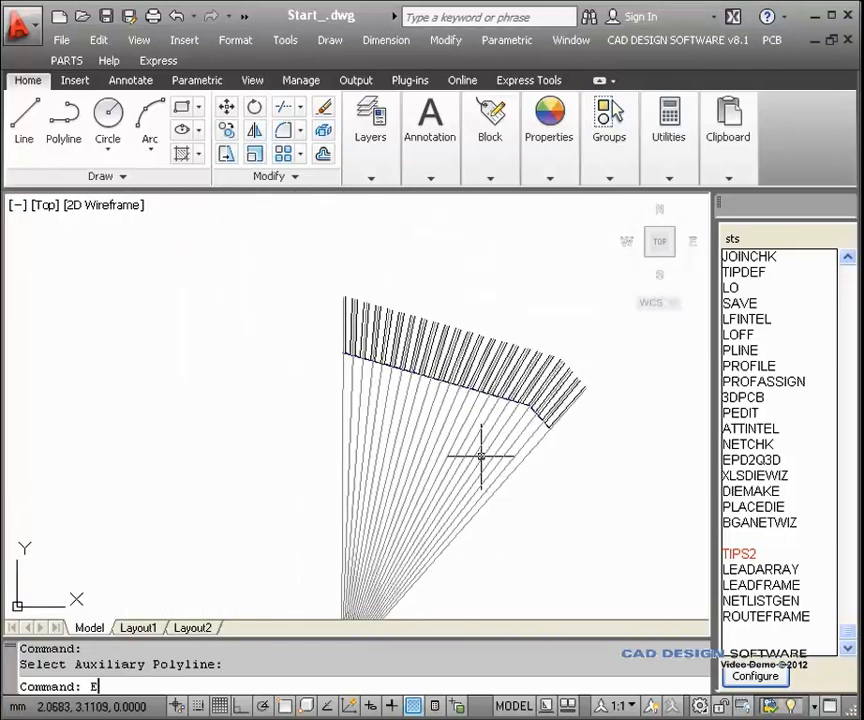
pyautogui.write('e')
pyautogui.press('Return')
pyautogui.click(509, 559)
pyautogui.click(416, 418)
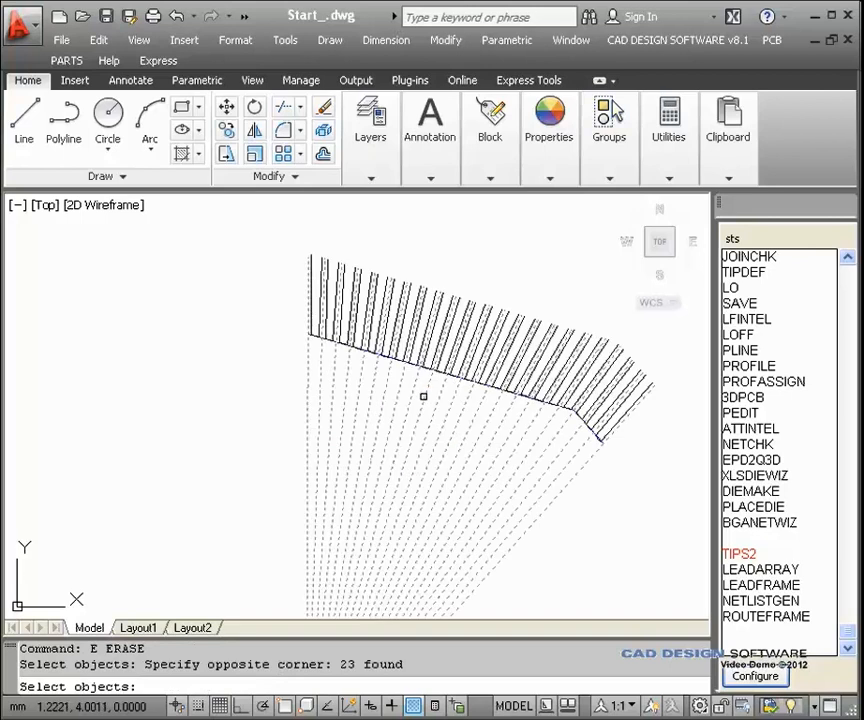
pyautogui.press('Return')
# - Erase the blue auxiliary polyline along the lead tips
pyautogui.scroll(4, 413, 361)
pyautogui.write('e')
pyautogui.press('Return')
pyautogui.click(427, 329)
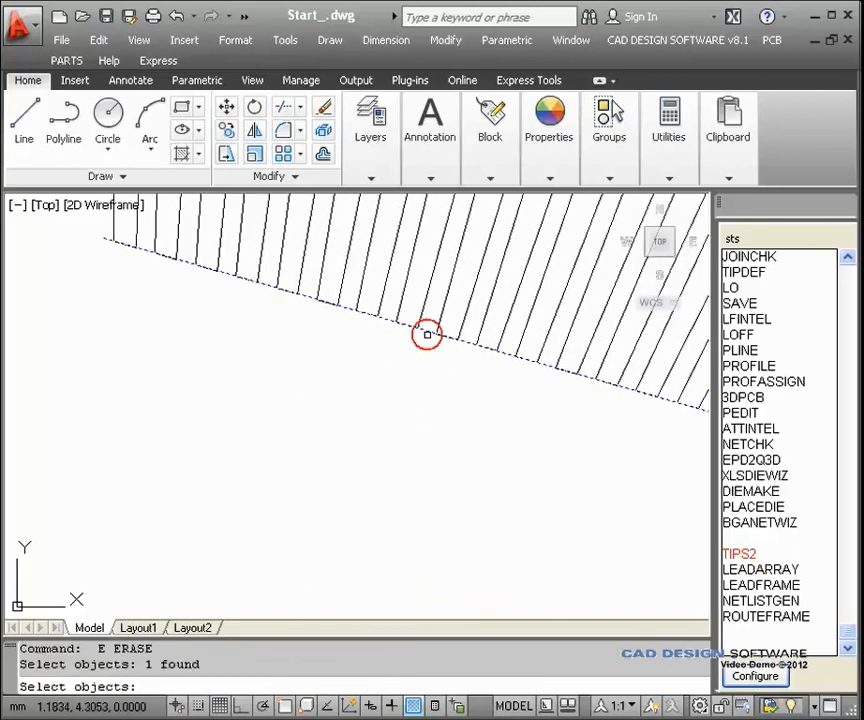
pyautogui.press('Return')
# - Array all the generated leads around the origin with LEADARRAY to form the complete ring
pyautogui.scroll(-3, 635, 558)
pyautogui.scroll(-2, 635, 558)
pyautogui.moveTo(618, 557); pyautogui.dragTo(450, 411, button='middle')
pyautogui.scroll(-2, 449, 409)
pyautogui.click(790, 569)
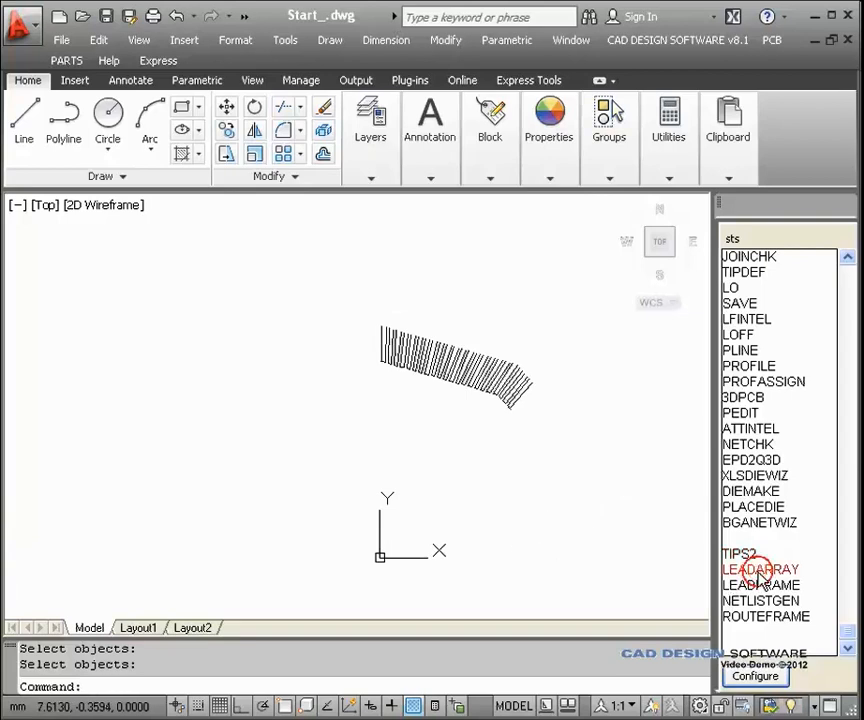
pyautogui.click(578, 463)
pyautogui.click(321, 310)
pyautogui.press('Return')
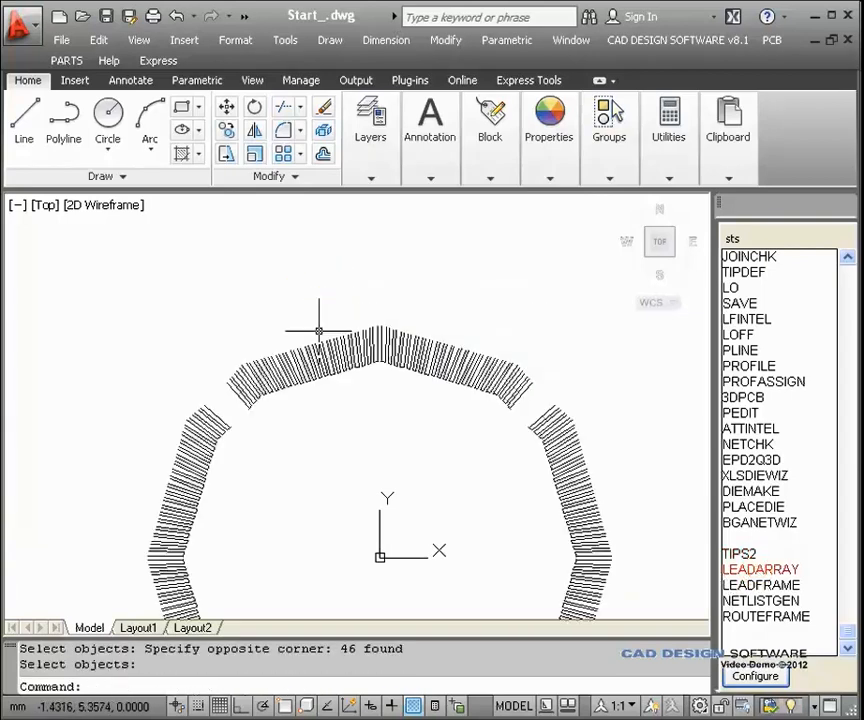
# - Inspect the arrayed ring of leads and the outline of a single lead near the upper-left corner
pyautogui.moveTo(349, 453); pyautogui.dragTo(309, 303, button='middle')
pyautogui.moveTo(432, 528); pyautogui.dragTo(406, 522, button='middle')
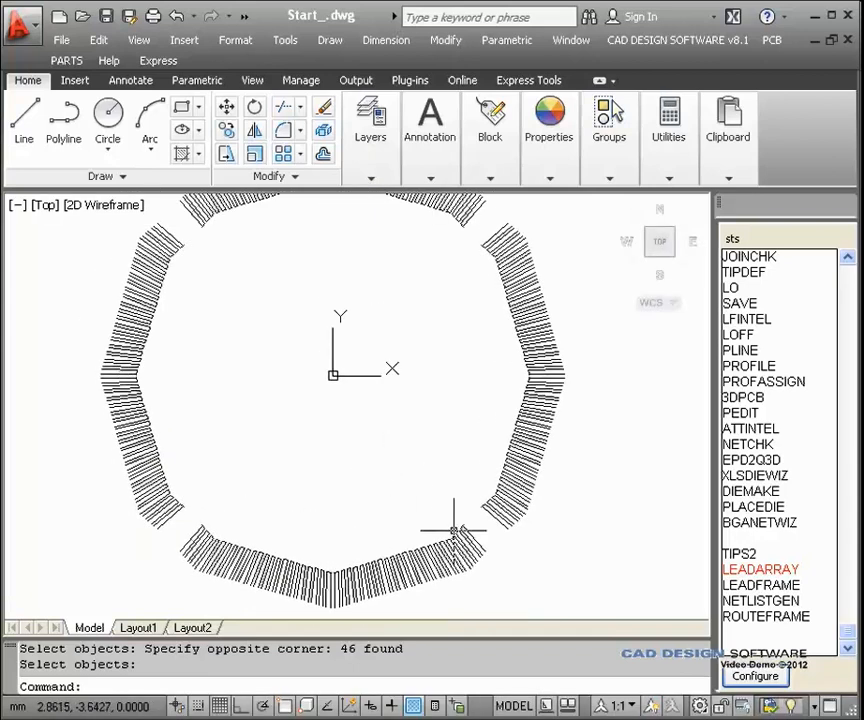
pyautogui.moveTo(392, 442); pyautogui.dragTo(392, 457, button='middle')
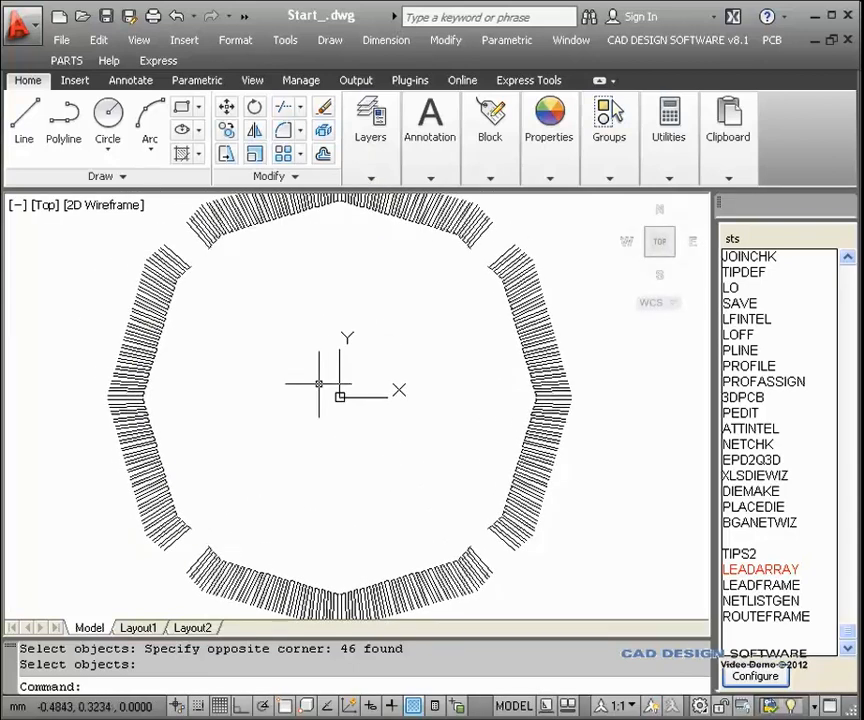
pyautogui.scroll(6, 152, 285)
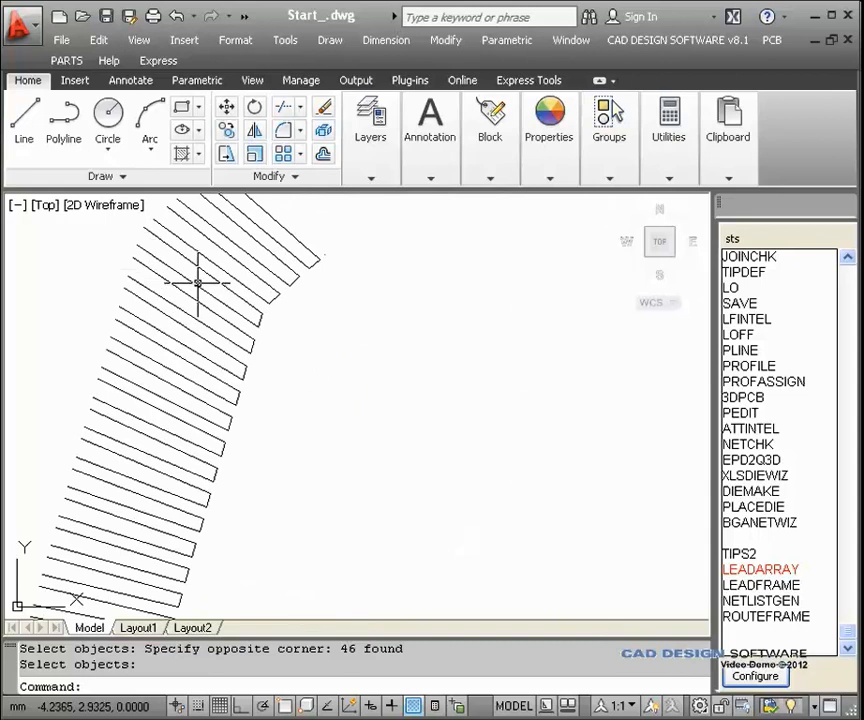
pyautogui.press('Return')
pyautogui.click(197, 285)
pyautogui.scroll(5, 197, 285)
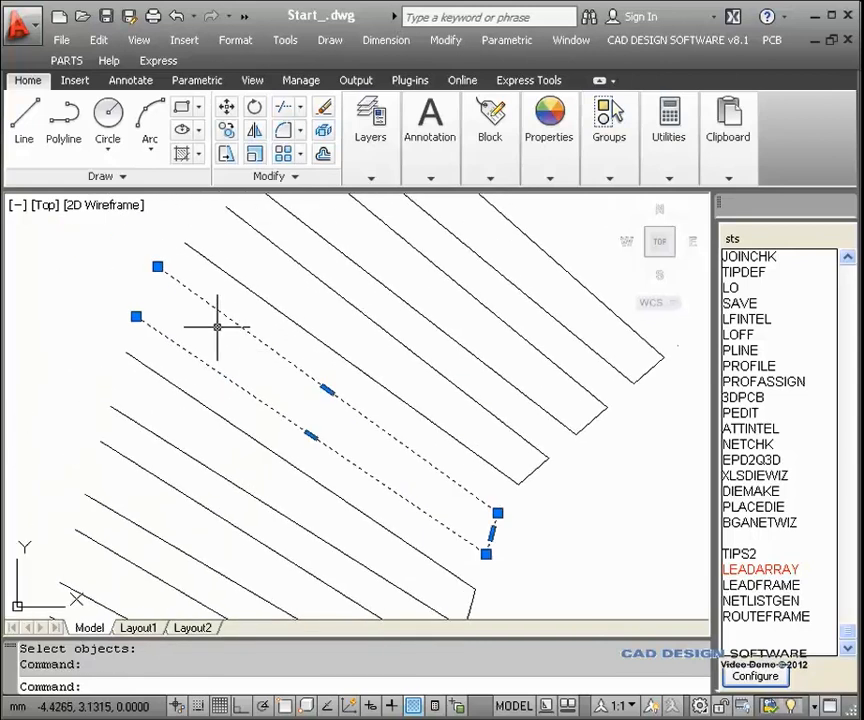
pyautogui.scroll(-3, 190, 334)
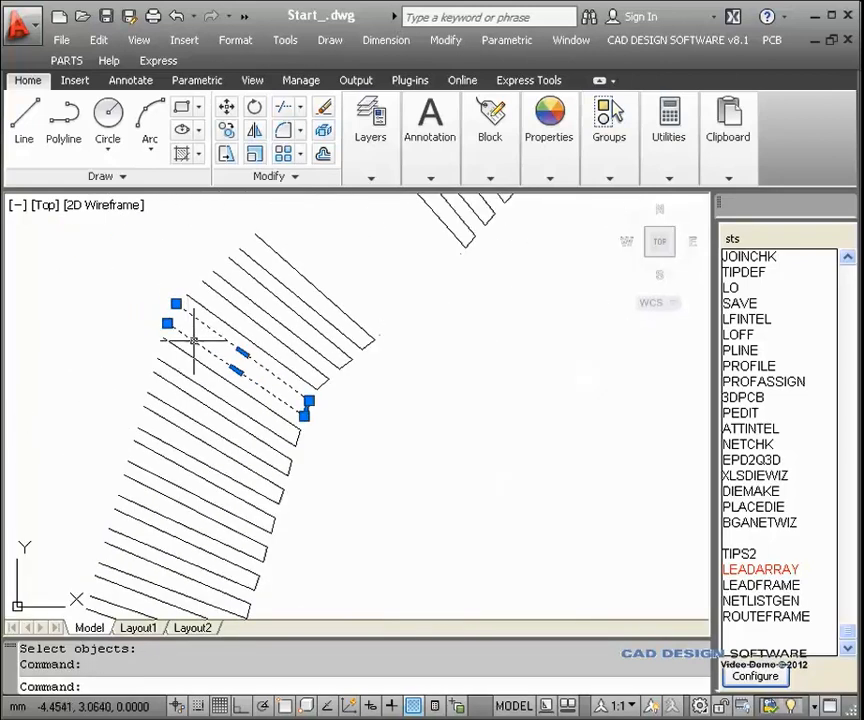
pyautogui.press('Escape')
pyautogui.scroll(3, 297, 412)
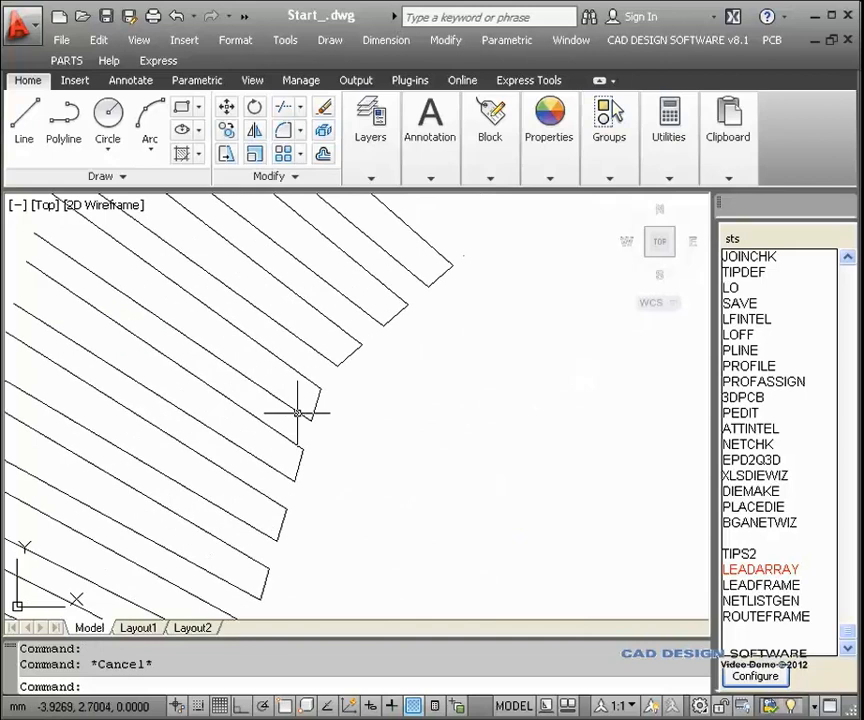
# - Move the upper inner tip vertex of one lead in the left row slightly towards the lead above it
pyautogui.scroll(-3, 305, 425)
pyautogui.moveTo(321, 489); pyautogui.dragTo(392, 405, button='middle')
pyautogui.scroll(-3, 386, 405)
pyautogui.moveTo(322, 486); pyautogui.dragTo(290, 397, button='middle')
pyautogui.write('VT')
pyautogui.press('Return')
pyautogui.write('M')
pyautogui.press('Return')
pyautogui.click(320, 413)
pyautogui.click(321, 420)
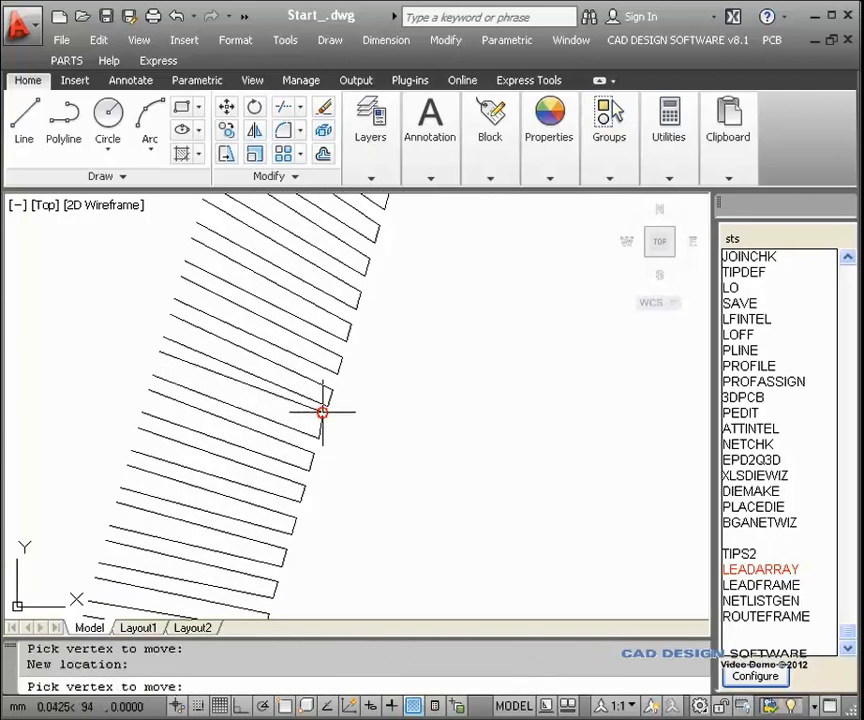
# - Move the same lead's lower inner tip vertex and both of its outer end vertices outward to widen the lead
pyautogui.click(314, 443)
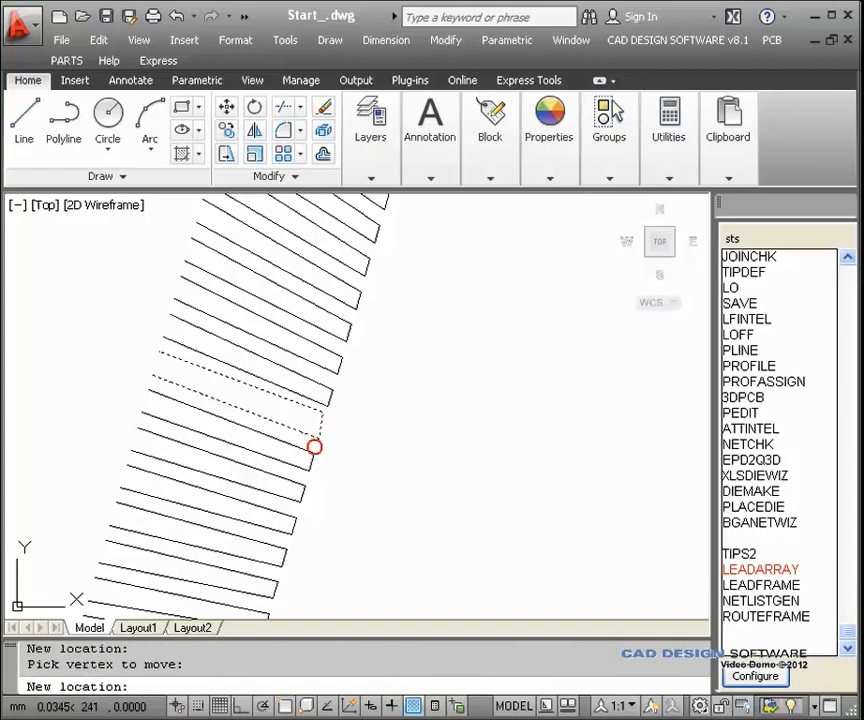
pyautogui.click(312, 441)
pyautogui.click(153, 380)
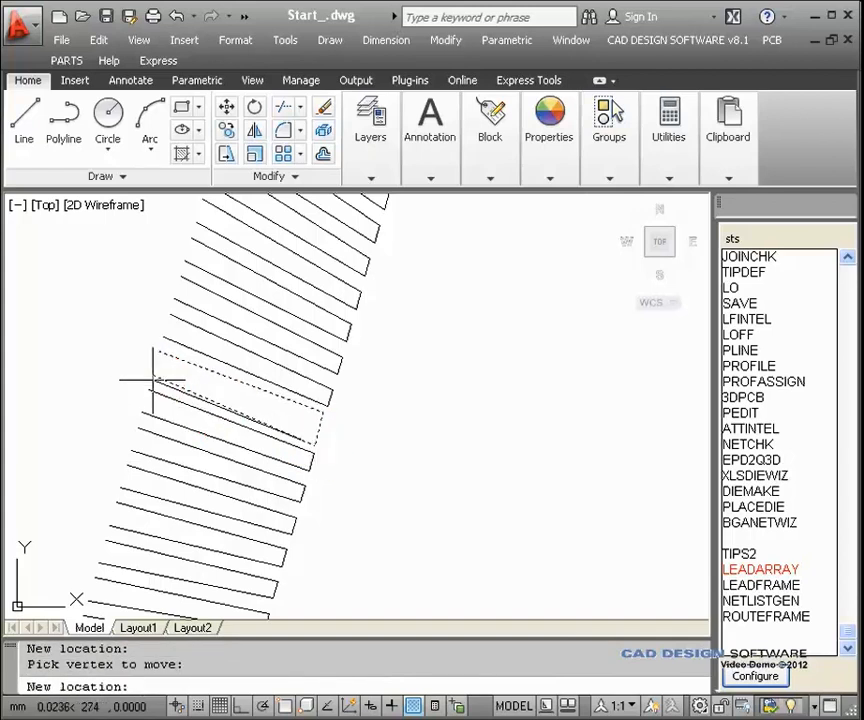
pyautogui.click(154, 378)
pyautogui.click(161, 351)
pyautogui.click(162, 347)
pyautogui.scroll(-2, 328, 405)
pyautogui.scroll(-2, 340, 410)
pyautogui.moveTo(353, 415); pyautogui.dragTo(286, 380, button='middle')
pyautogui.scroll(3, 286, 386)
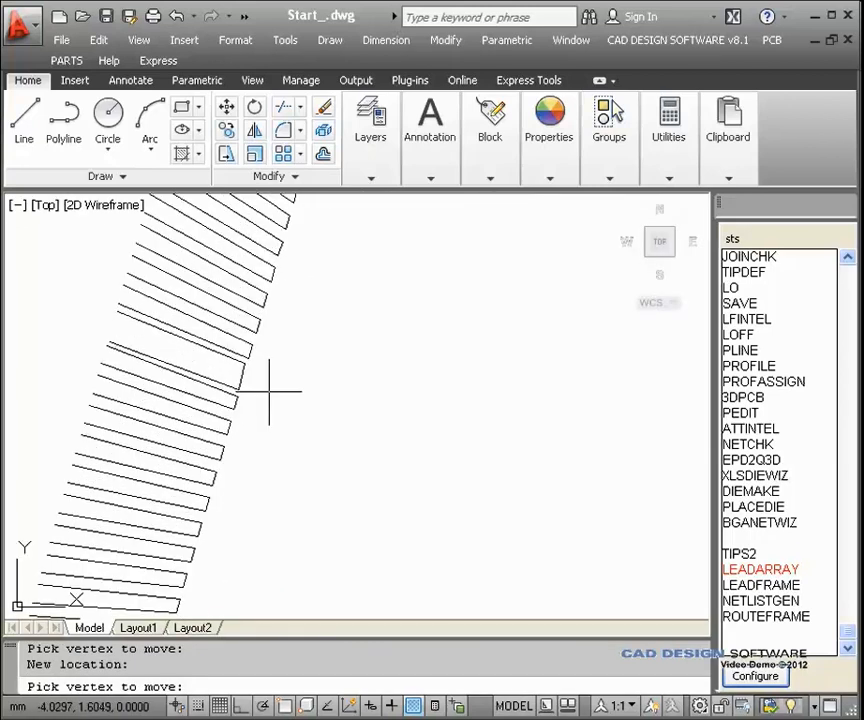
pyautogui.press('Return')
pyautogui.press('Return')
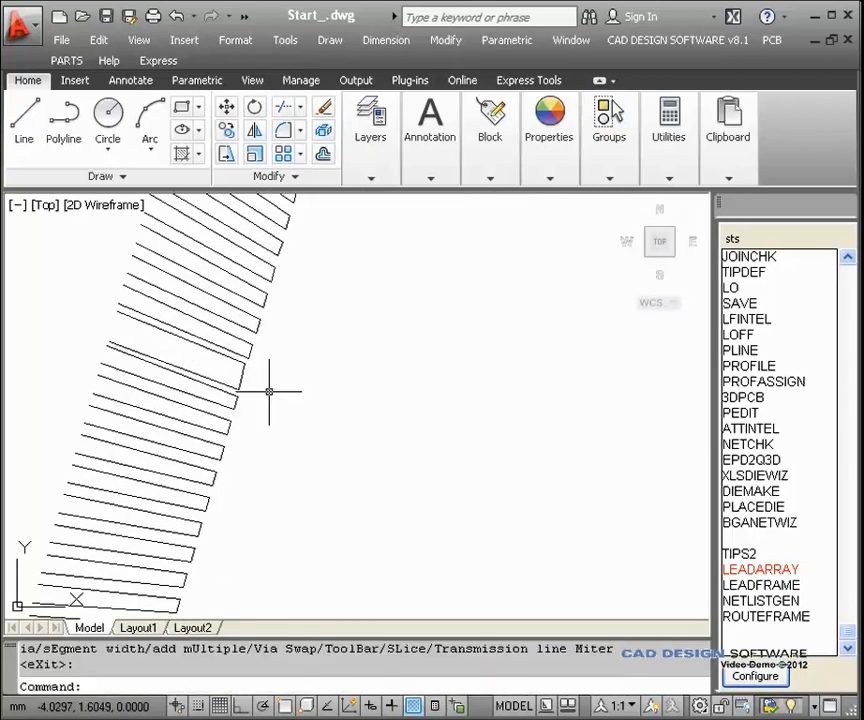
# - Undo the lead's vertex edits with the BACK command
pyautogui.write('BACK')
pyautogui.press('Return')
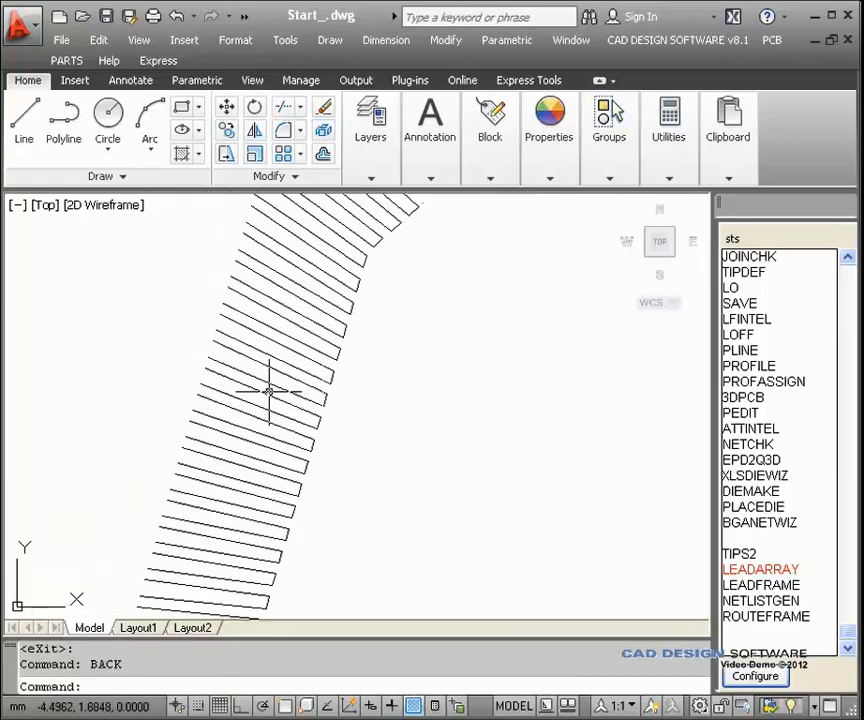
pyautogui.scroll(-4, 509, 482)
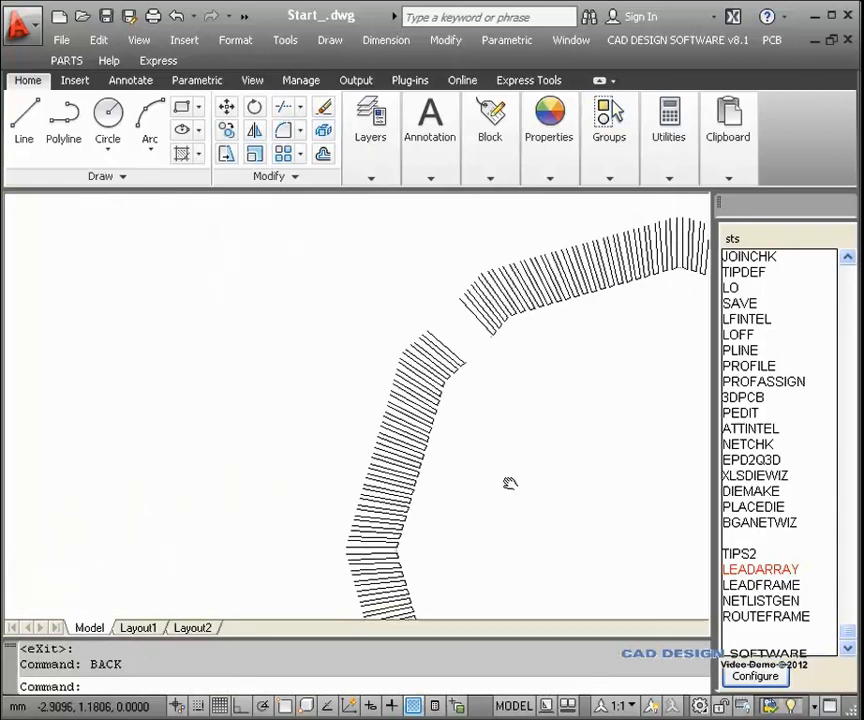
# - Set LFINTEL's lead tip options to a distance to pin of .2 and a pin size of .07
pyautogui.click(752, 321)
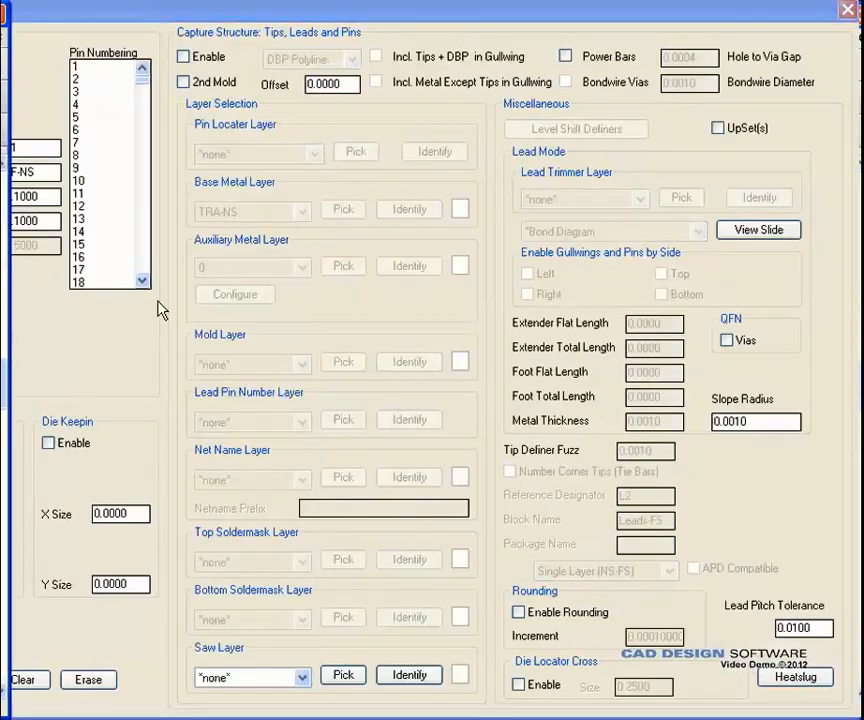
pyautogui.moveTo(104, 20); pyautogui.dragTo(343, 27)
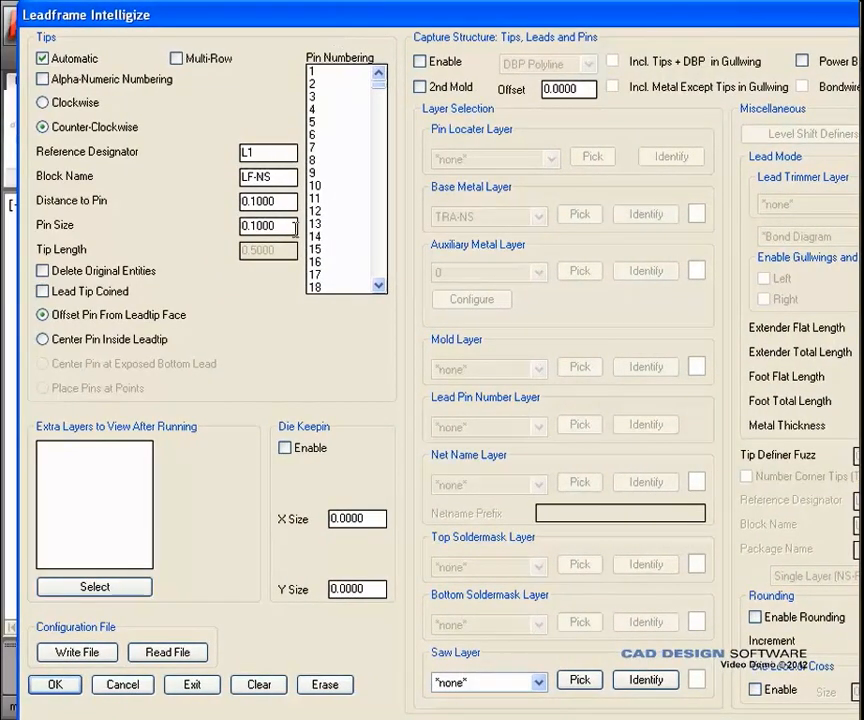
pyautogui.moveTo(270, 201); pyautogui.dragTo(199, 194)
pyautogui.write('.2')
pyautogui.press('Tab')
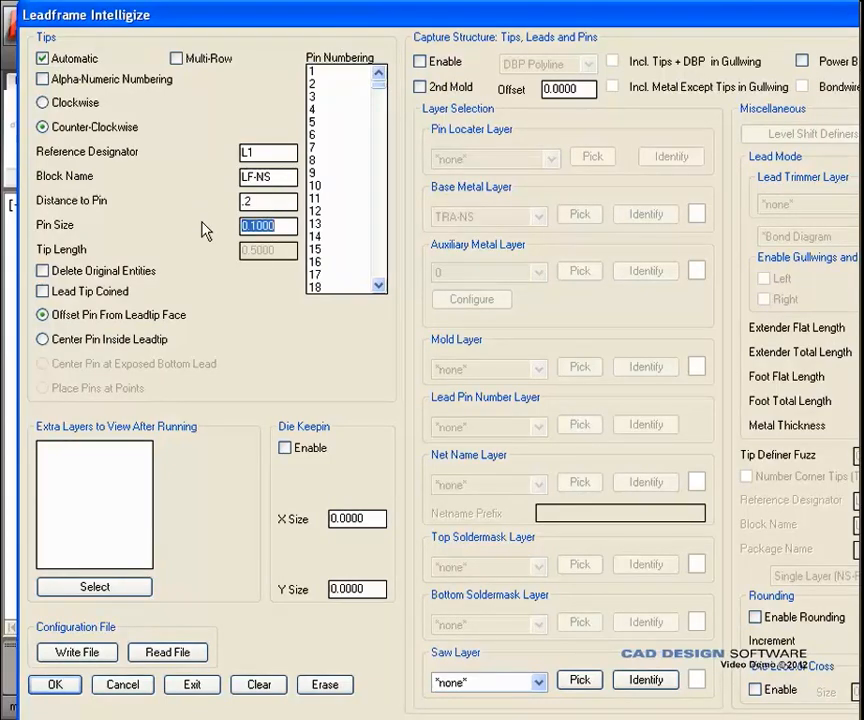
pyautogui.write('.07')
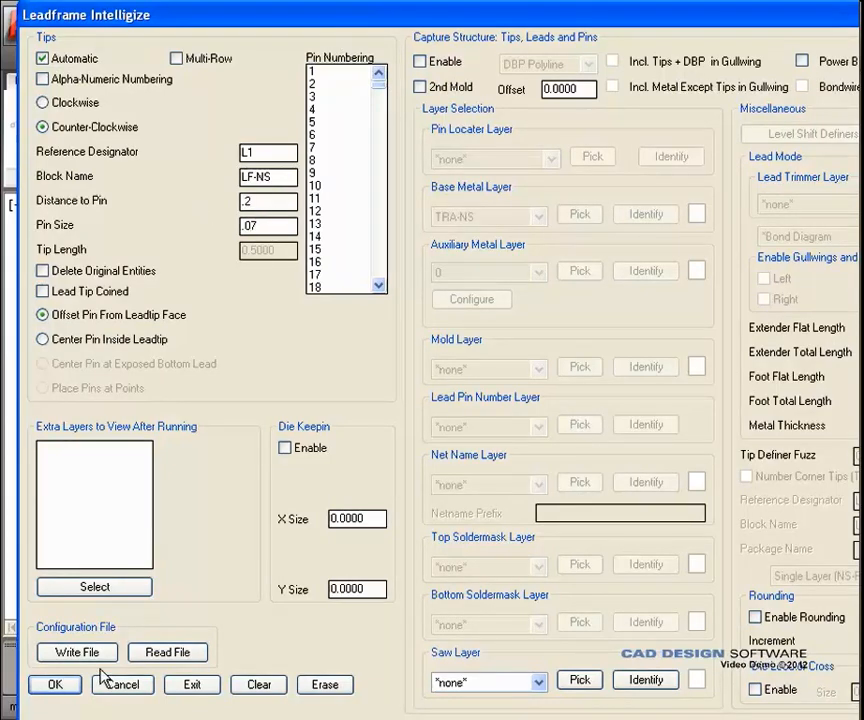
pyautogui.click(55, 684)
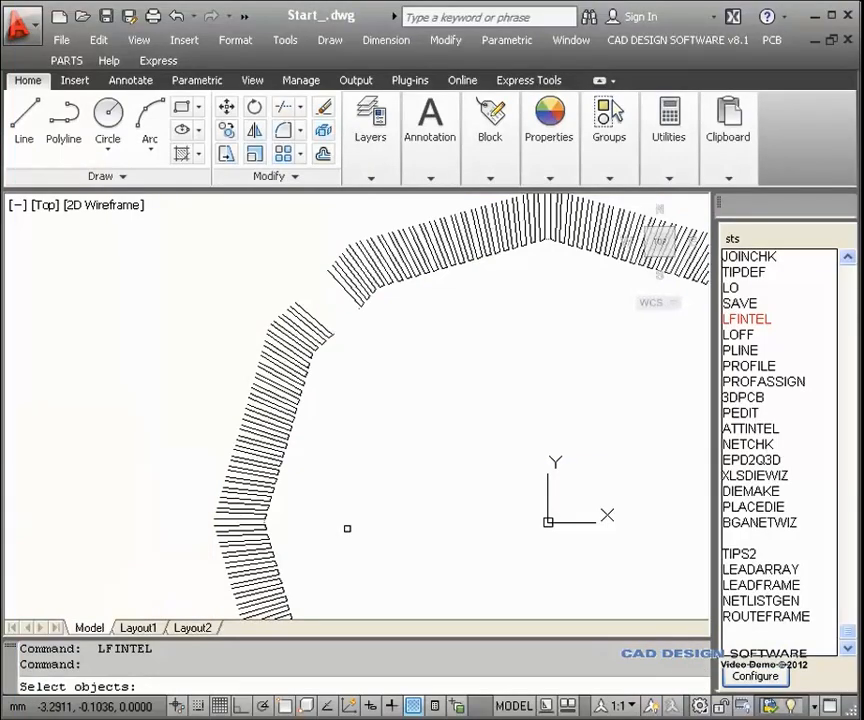
# - Select the complete ring of leads for LFINTEL and pick the uppermost lead of the left row as pin 1
pyautogui.scroll(-3, 347, 528)
pyautogui.moveTo(328, 519); pyautogui.dragTo(266, 424, button='middle')
pyautogui.click(510, 578)
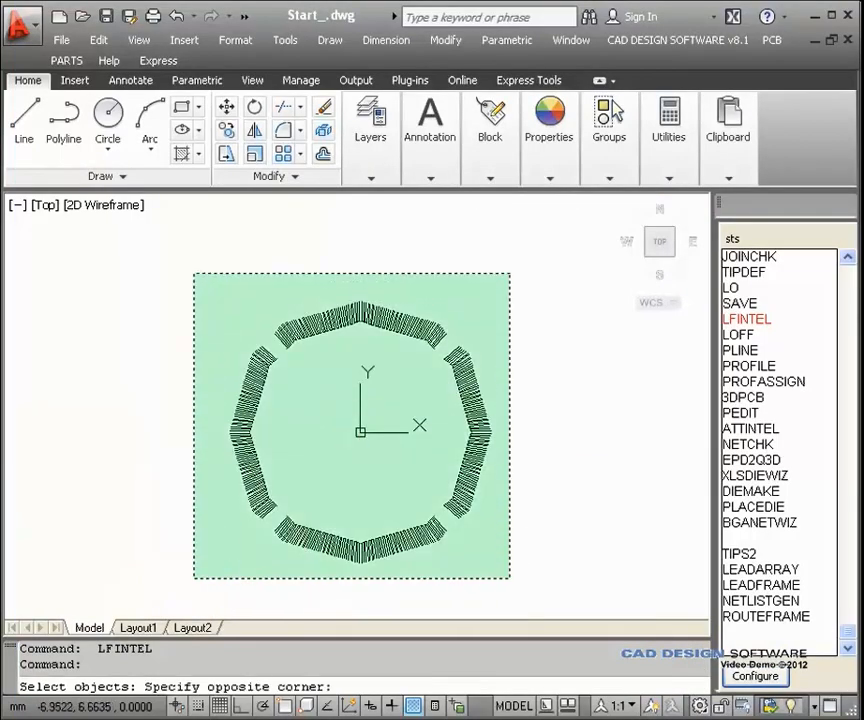
pyautogui.click(208, 279)
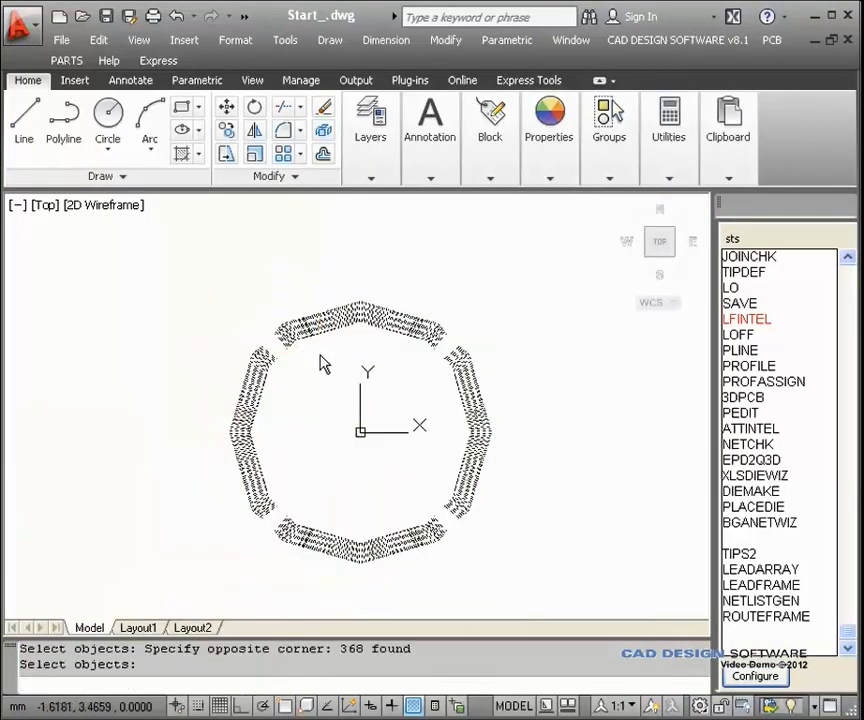
pyautogui.press('Return')
pyautogui.scroll(3, 264, 336)
pyautogui.scroll(3, 262, 338)
pyautogui.click(226, 358)
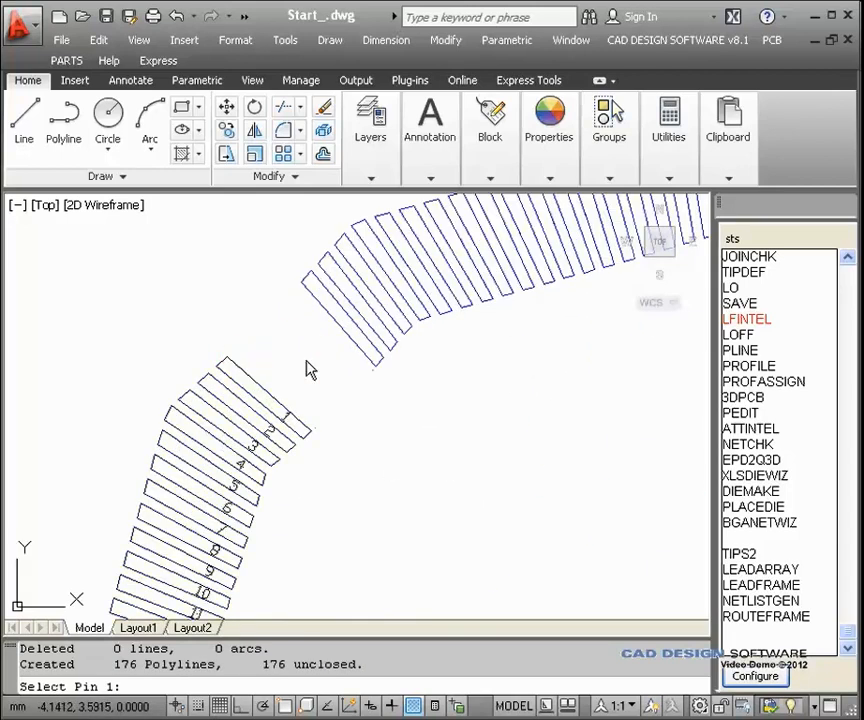
# - Inspect the numbering around the ring of lead tips and select the ring to check how it is grouped
pyautogui.scroll(-2, 310, 370)
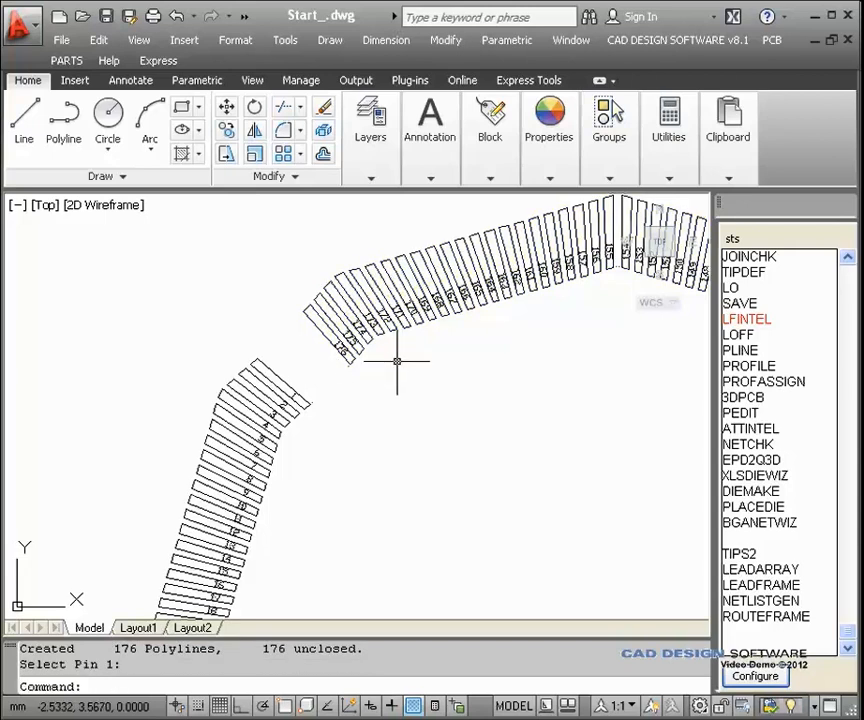
pyautogui.scroll(-3, 373, 367)
pyautogui.write('ZE')
pyautogui.press('Return')
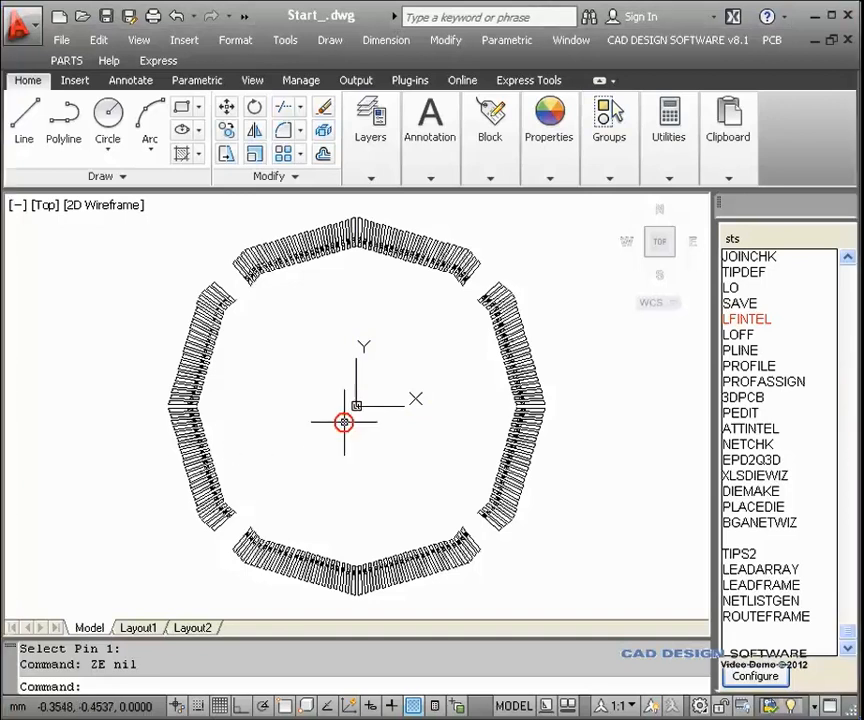
pyautogui.scroll(-3, 346, 425)
pyautogui.scroll(3, 345, 421)
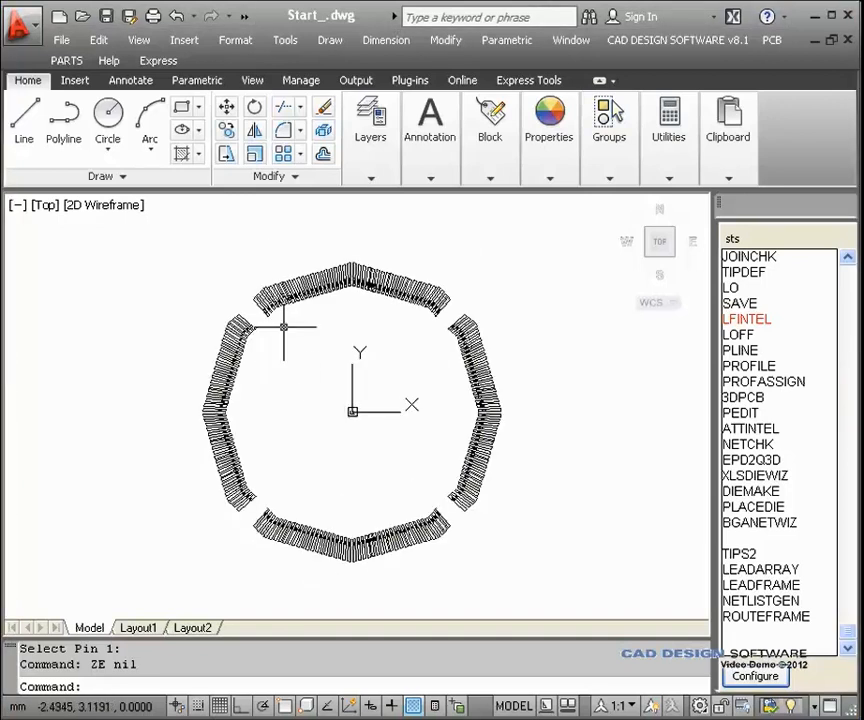
pyautogui.click(269, 300)
pyautogui.scroll(3, 368, 386)
pyautogui.write('ze')
pyautogui.press('Return')
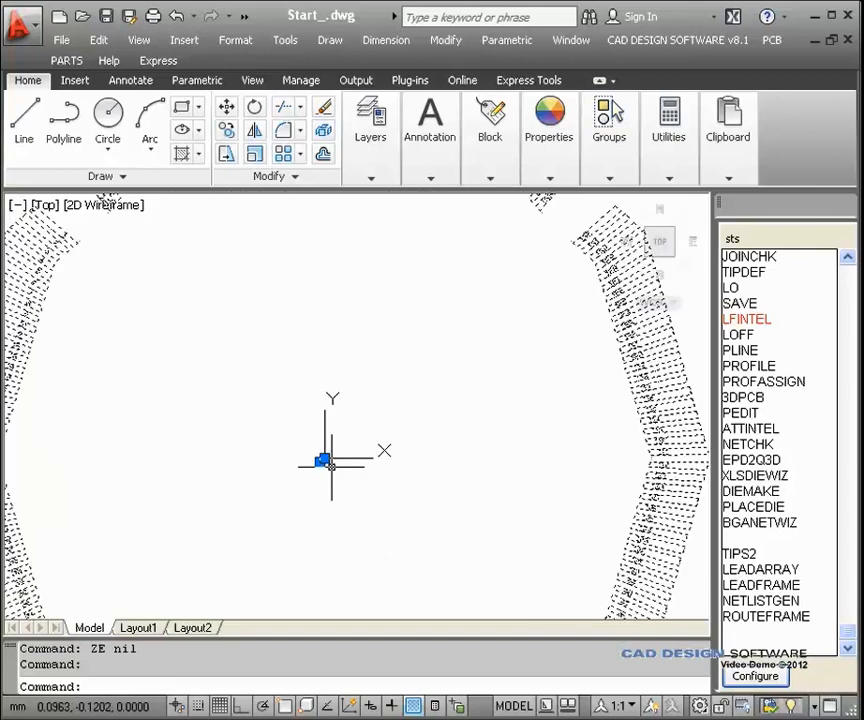
# - Load the LF176H part with the comment LFDemo 2011 from the LEADFRAME parameter library
pyautogui.click(775, 587)
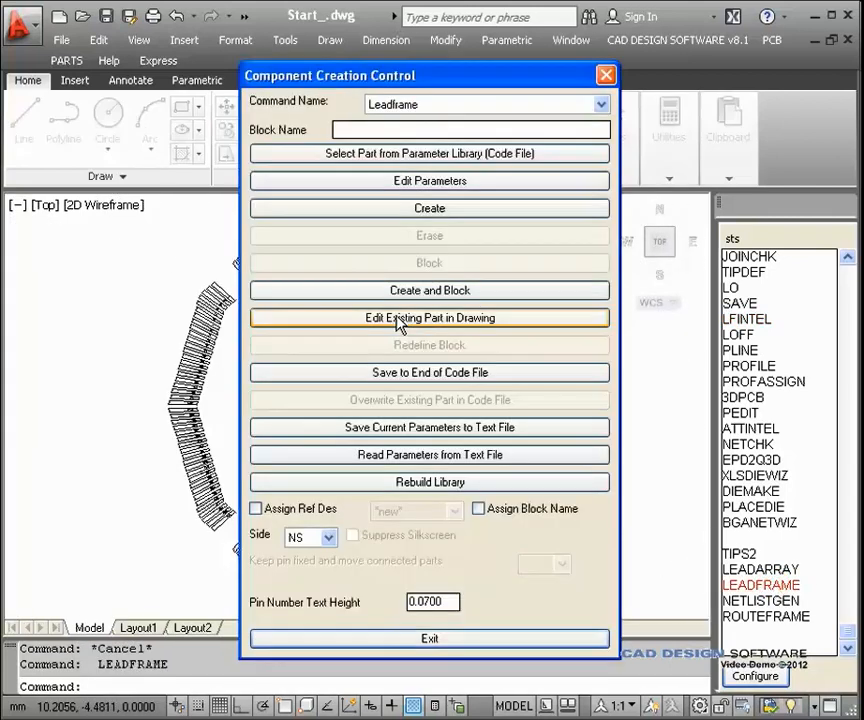
pyautogui.click(418, 155)
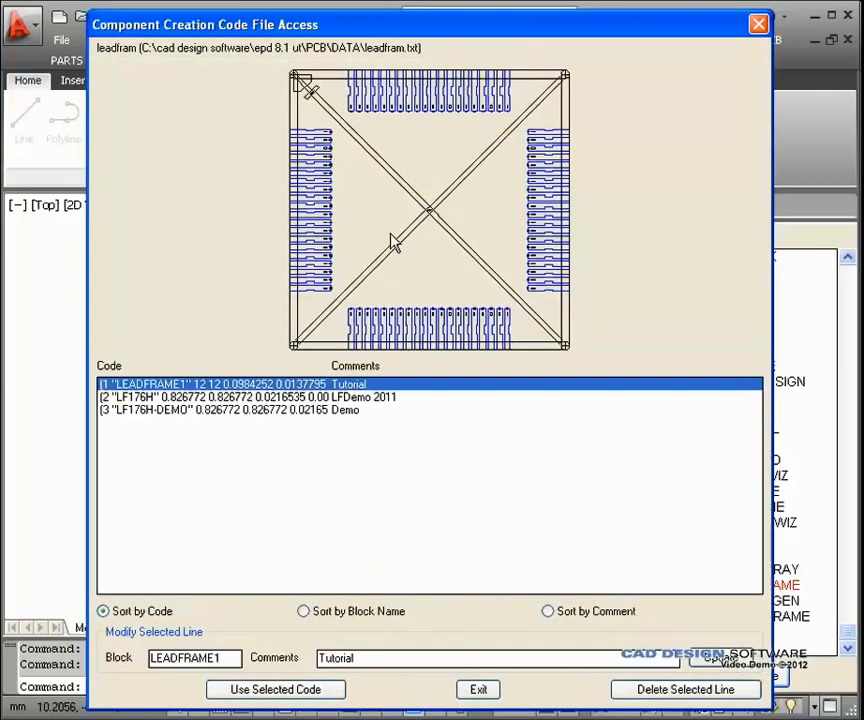
pyautogui.click(332, 397)
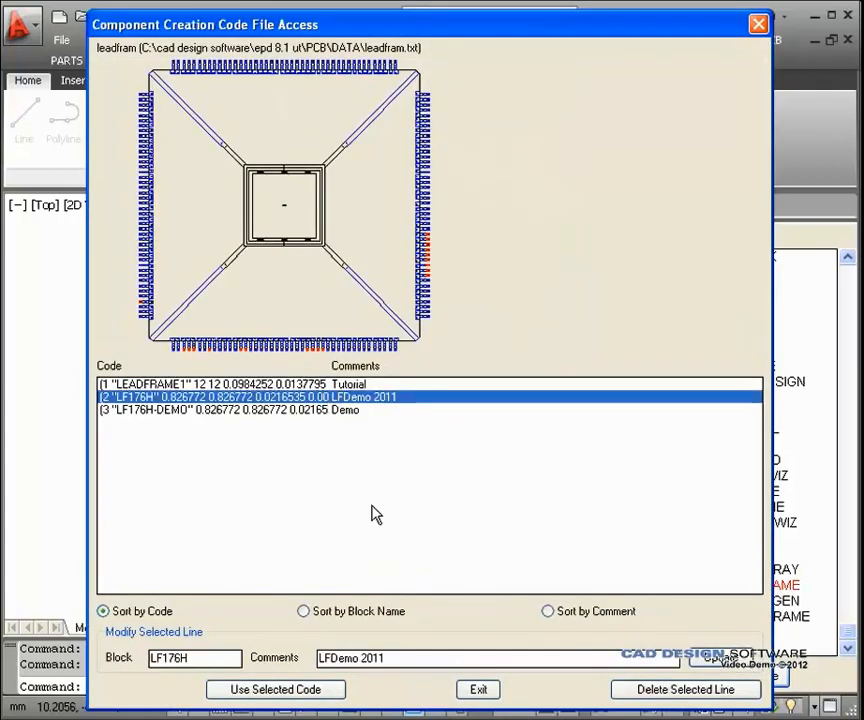
pyautogui.click(330, 692)
# - Review the lead counts and lead retainer type of LF176H, accept the parameters, and create the lead frame as a block
pyautogui.click(453, 180)
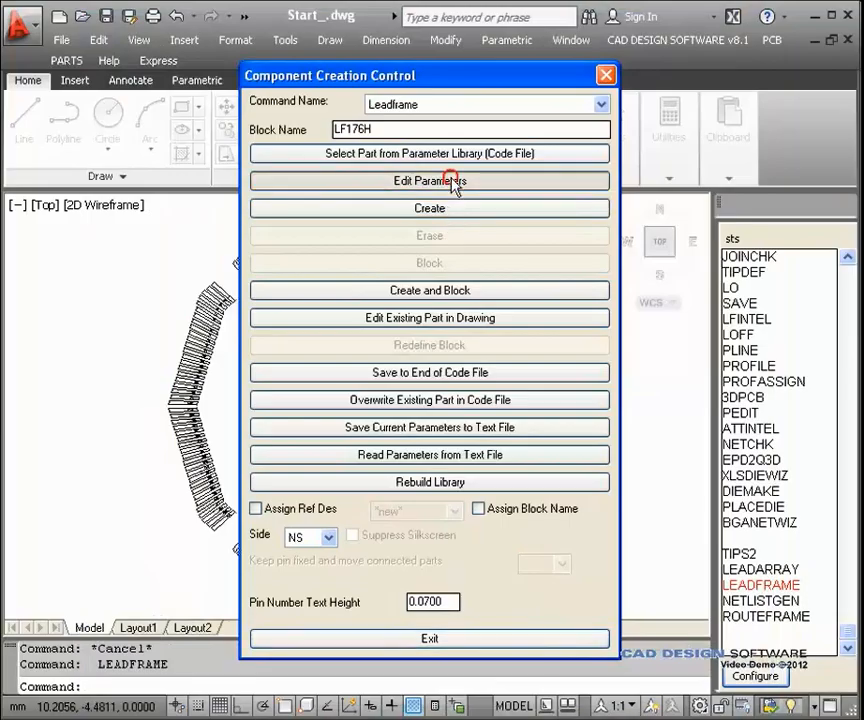
pyautogui.moveTo(298, 7)
pyautogui.mouseDown()
pyautogui.moveTo(413, 20)
pyautogui.moveTo(385, 22)
pyautogui.mouseUp()
pyautogui.moveTo(292, 185); pyautogui.dragTo(247, 195)
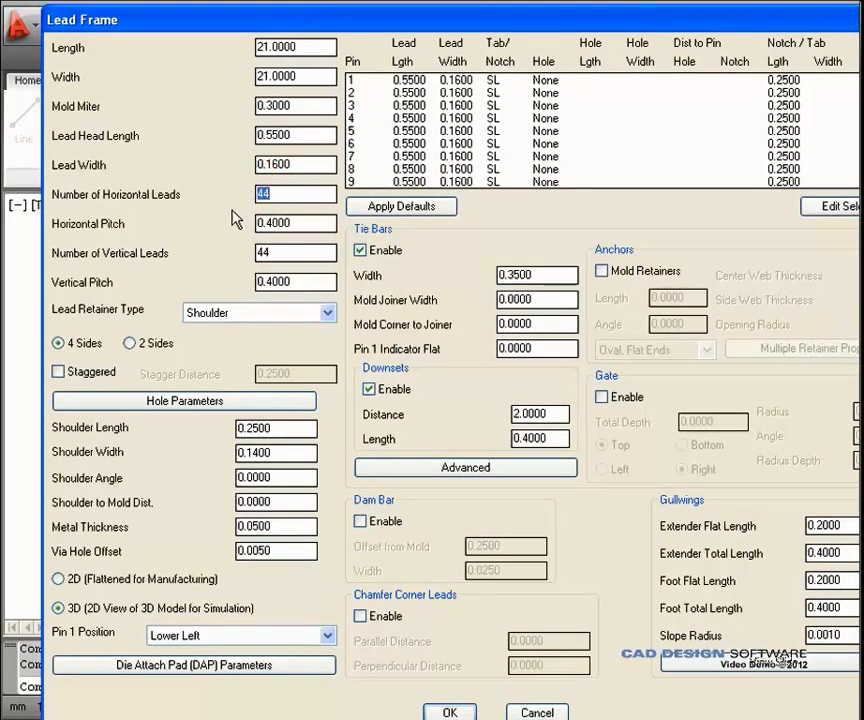
pyautogui.moveTo(290, 252); pyautogui.dragTo(236, 264)
pyautogui.click(282, 314)
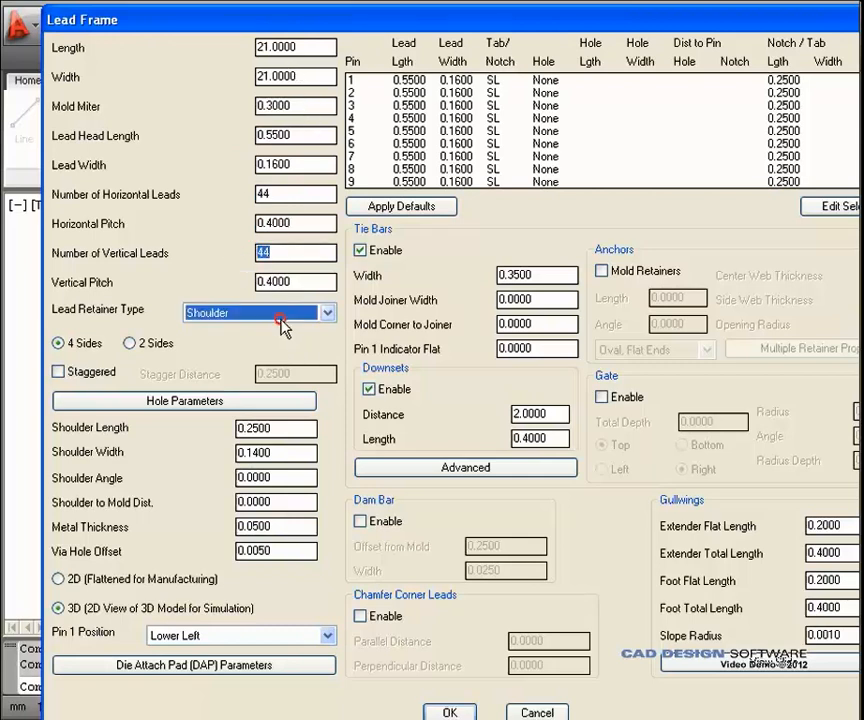
pyautogui.click(207, 381)
pyautogui.click(448, 713)
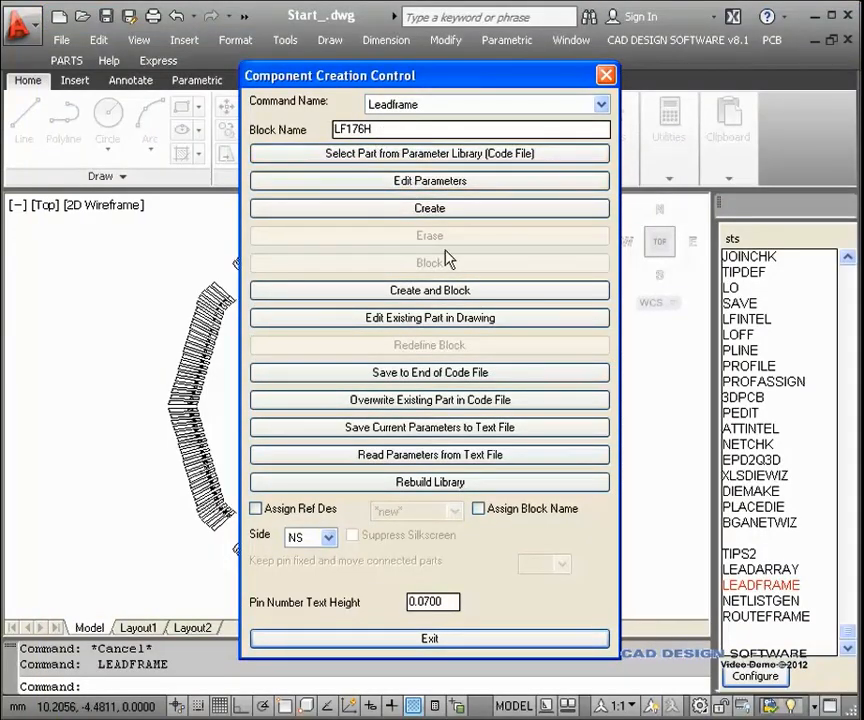
pyautogui.click(430, 292)
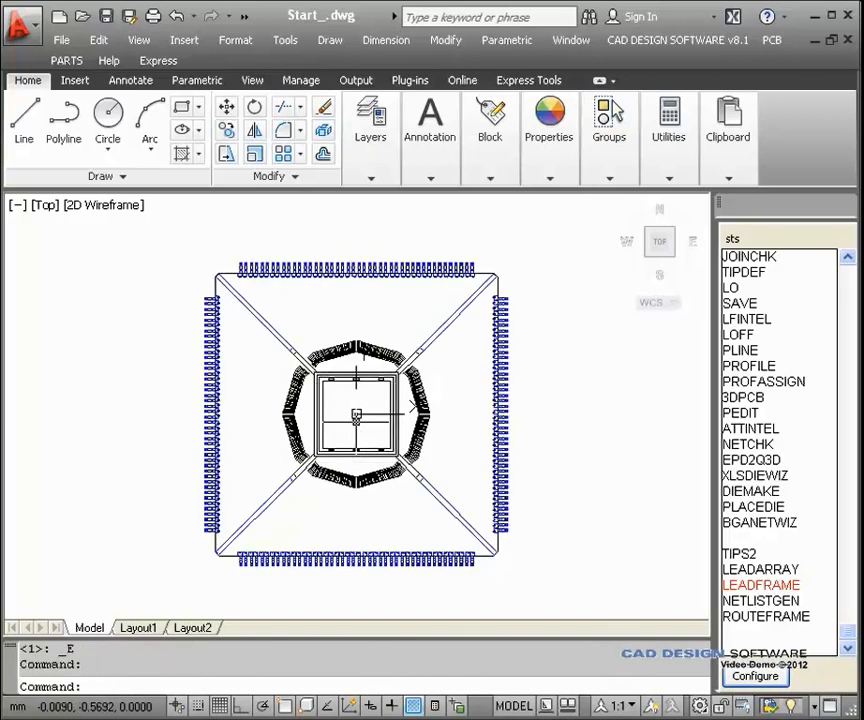
# - Examine the outer leads and their pin numbers, the tie bars, and the ring of lead tips around the die attach pad
pyautogui.scroll(4, 242, 275)
pyautogui.scroll(8, 243, 276)
pyautogui.moveTo(239, 260); pyautogui.dragTo(243, 446, button='middle')
pyautogui.scroll(4, 236, 421)
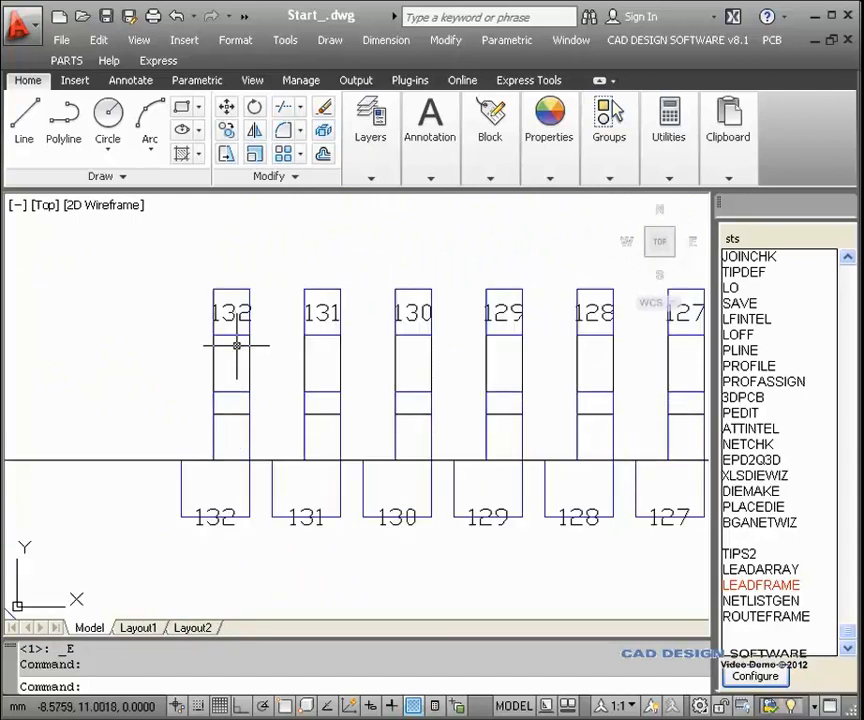
pyautogui.scroll(-2, 236, 420)
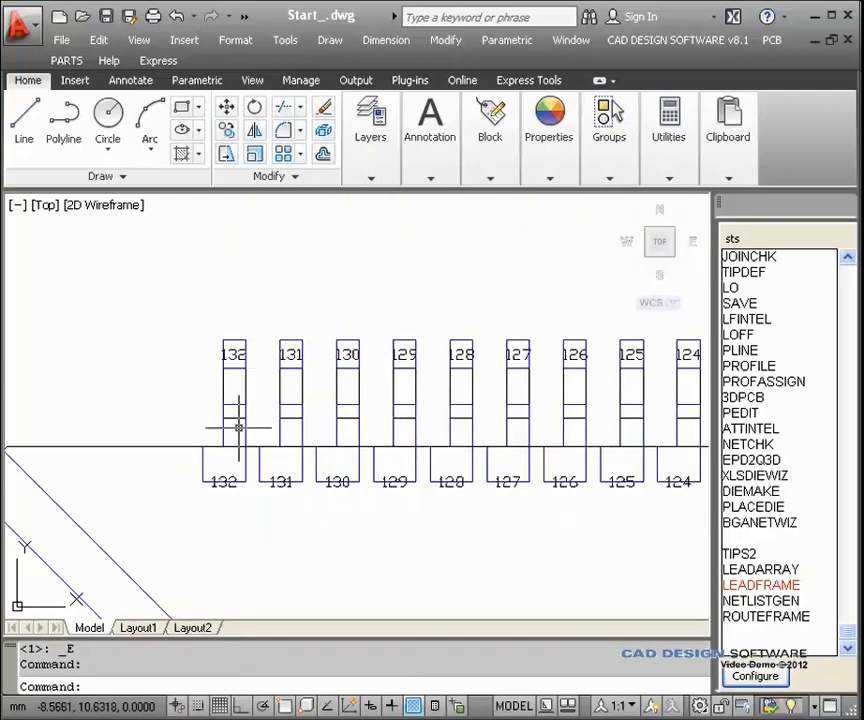
pyautogui.scroll(-6, 240, 420)
pyautogui.moveTo(265, 523); pyautogui.dragTo(243, 355, button='middle')
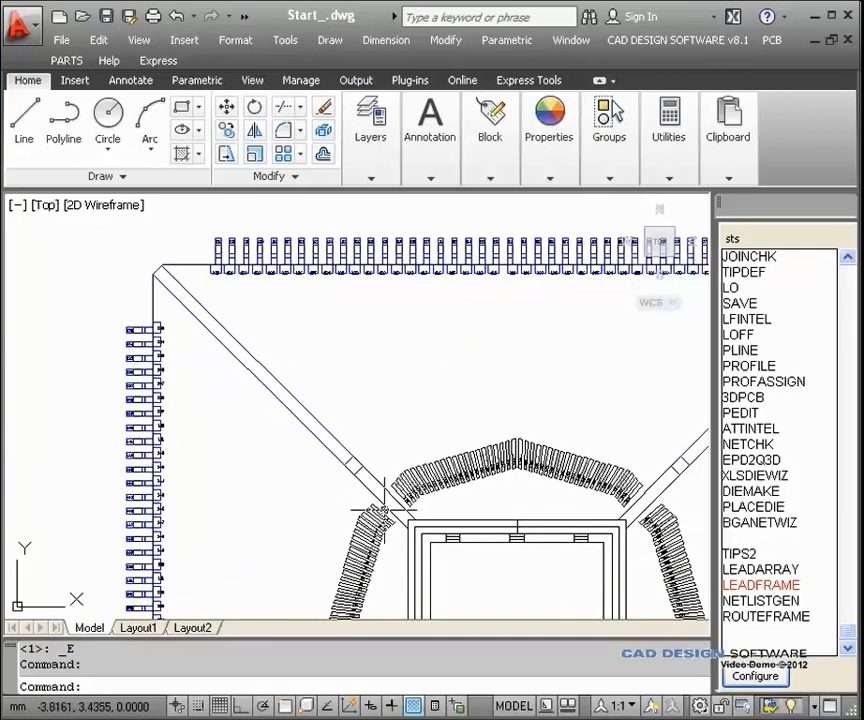
pyautogui.moveTo(376, 508); pyautogui.dragTo(239, 298, button='middle')
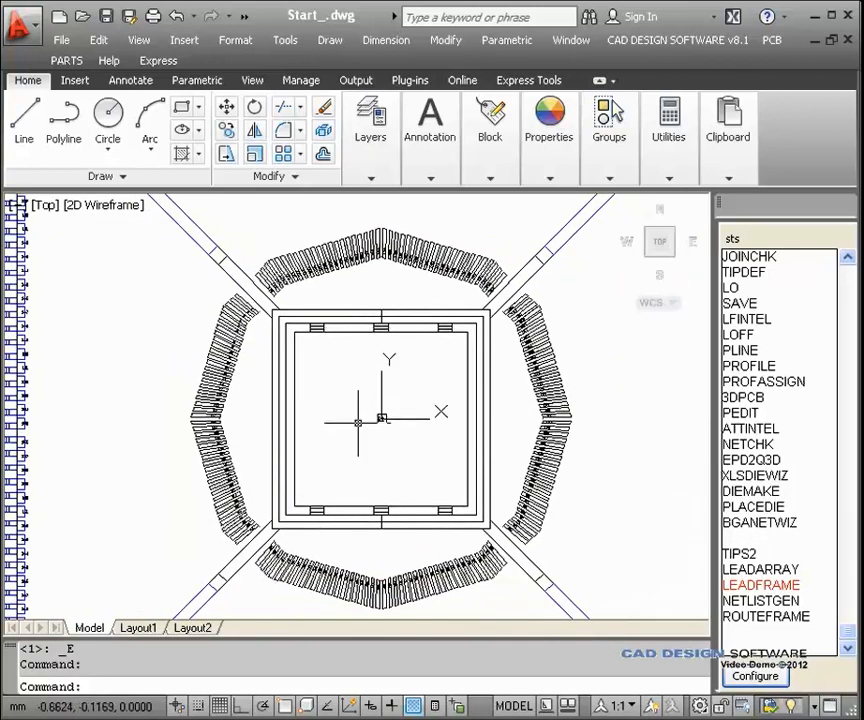
pyautogui.scroll(-3, 391, 437)
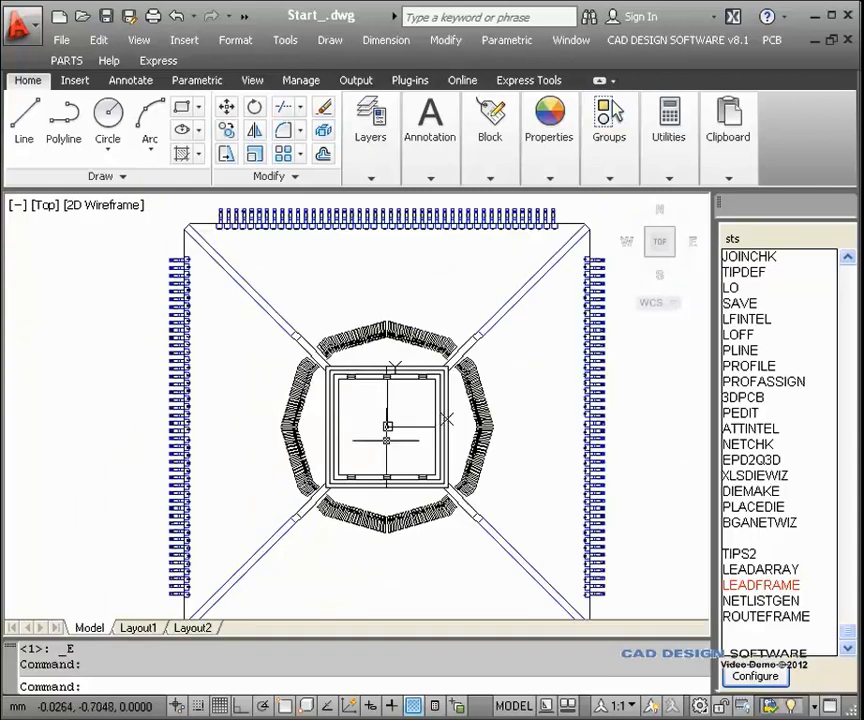
pyautogui.scroll(2, 290, 368)
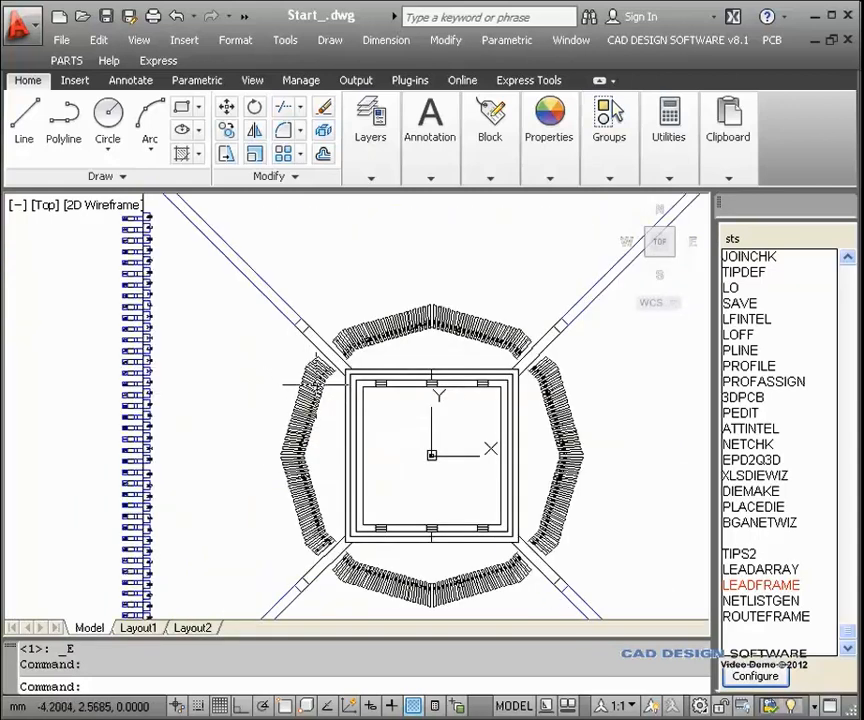
pyautogui.moveTo(142, 218); pyautogui.dragTo(157, 307, button='middle')
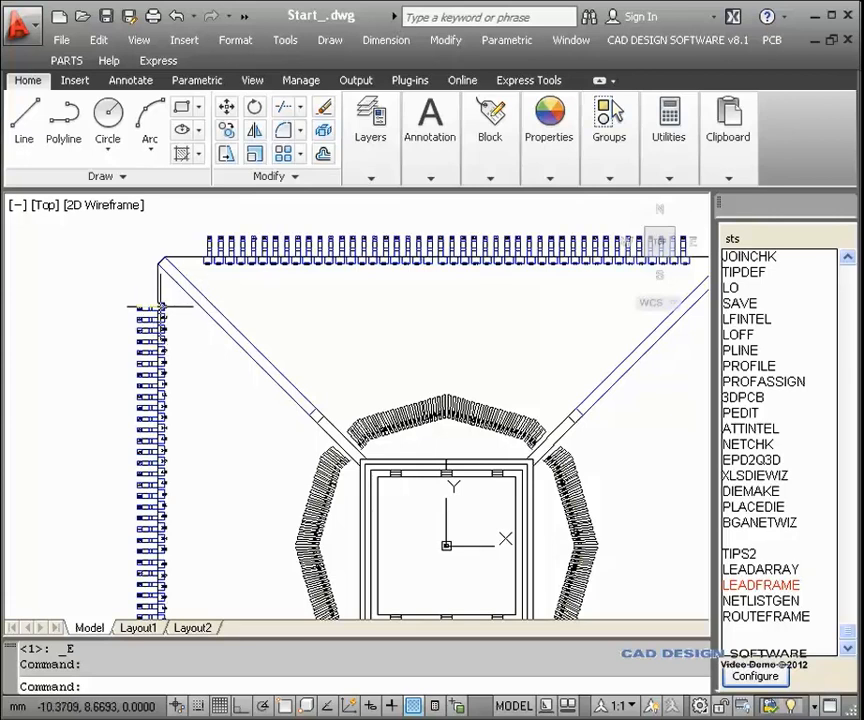
pyautogui.scroll(-3, 533, 453)
pyautogui.moveTo(527, 449)
pyautogui.mouseDown(button='middle')
pyautogui.moveTo(510, 444)
pyautogui.moveTo(453, 359)
pyautogui.mouseUp(button='middle')
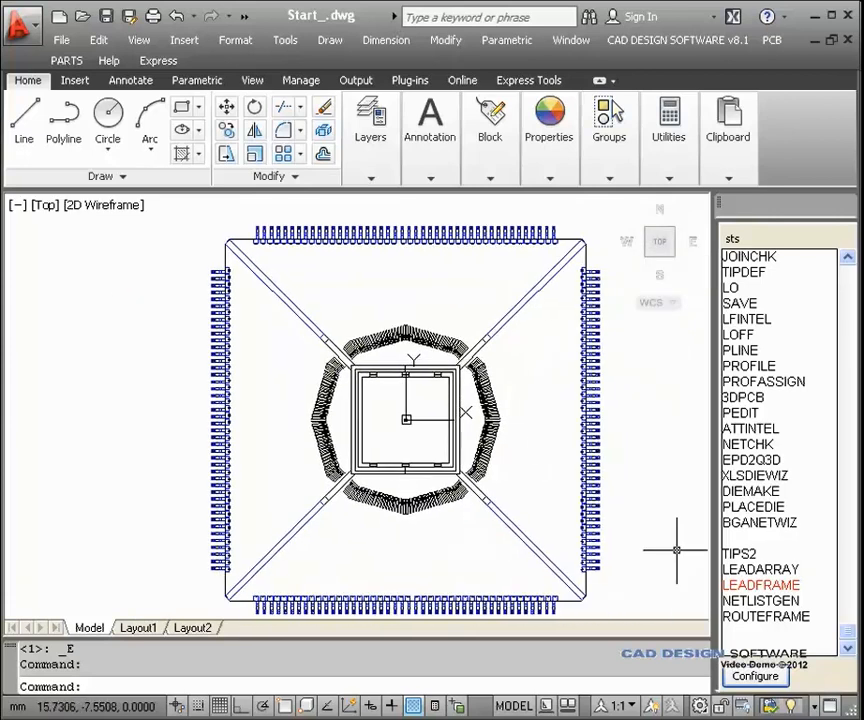
# - Assign the reference designator L2 to the outer lead frame with the REFDES command
pyautogui.click(784, 602)
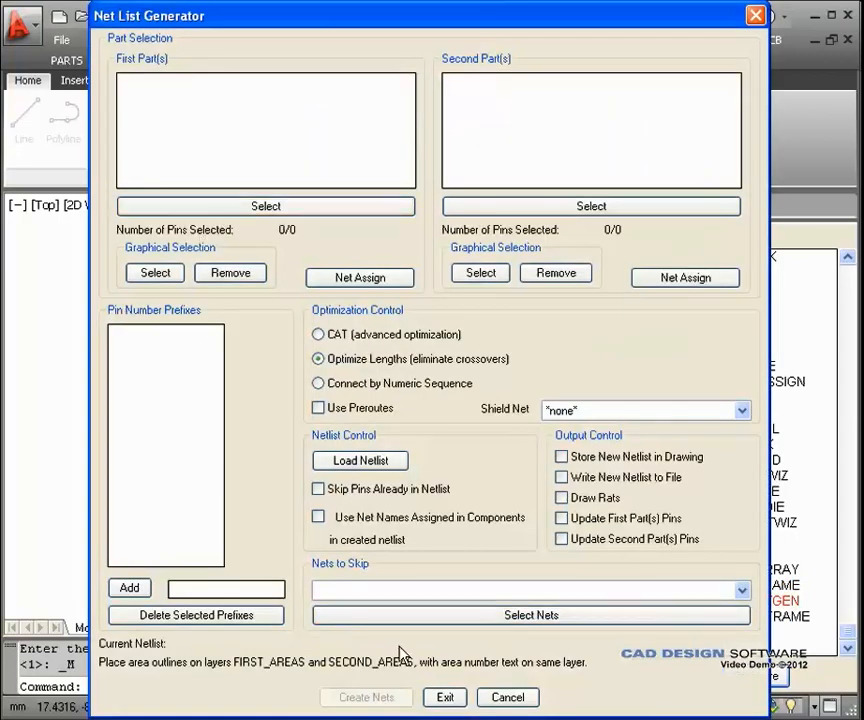
pyautogui.click(448, 698)
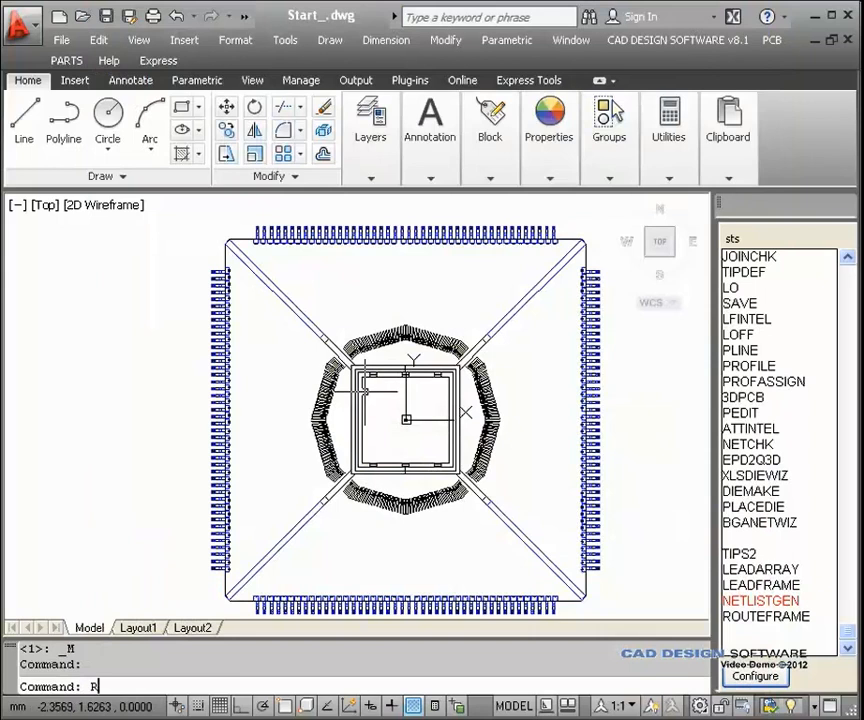
pyautogui.write('REFDES')
pyautogui.press('Return')
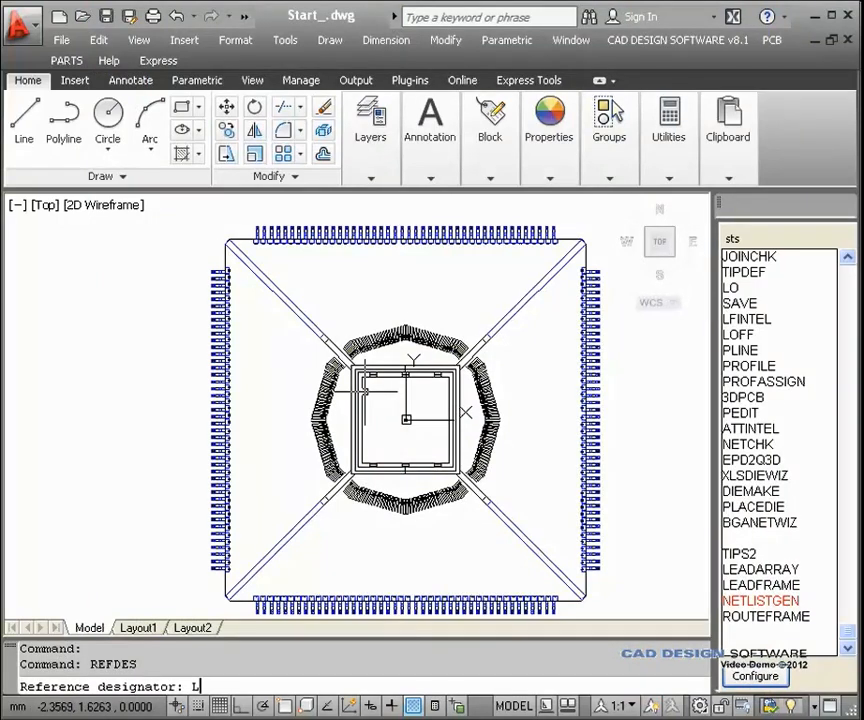
pyautogui.write('L2')
pyautogui.press('Return')
pyautogui.scroll(5, 288, 338)
pyautogui.moveTo(89, 378); pyautogui.dragTo(363, 276, button='middle')
pyautogui.scroll(4, 283, 357)
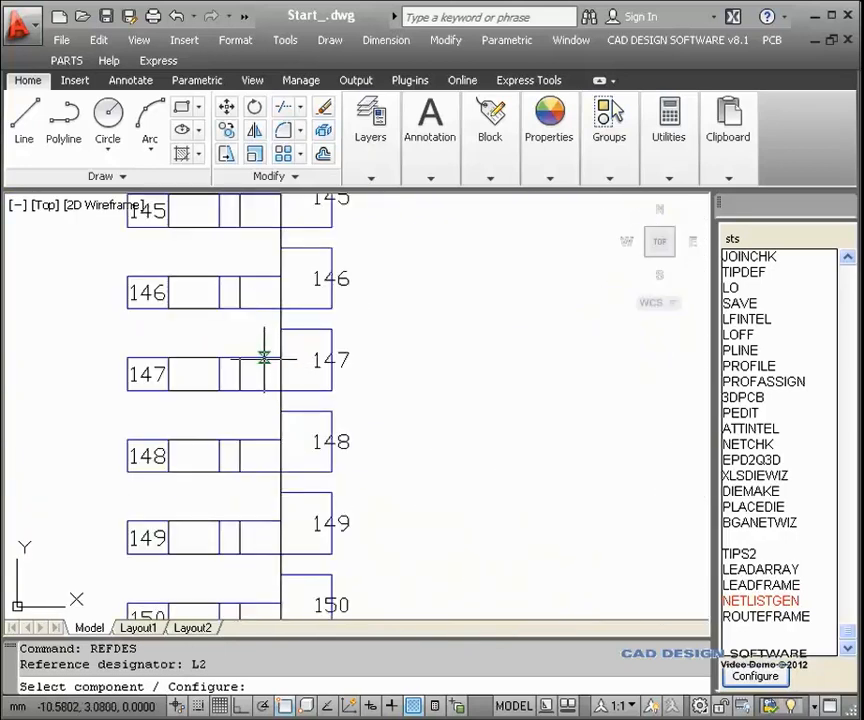
pyautogui.click(264, 357)
pyautogui.scroll(-5, 266, 359)
pyautogui.press('Return')
# - Check the L2 designator at the origin, select it to see which part it belongs to, and return to the full drawing extents
pyautogui.scroll(-3, 600, 457)
pyautogui.scroll(8, 434, 440)
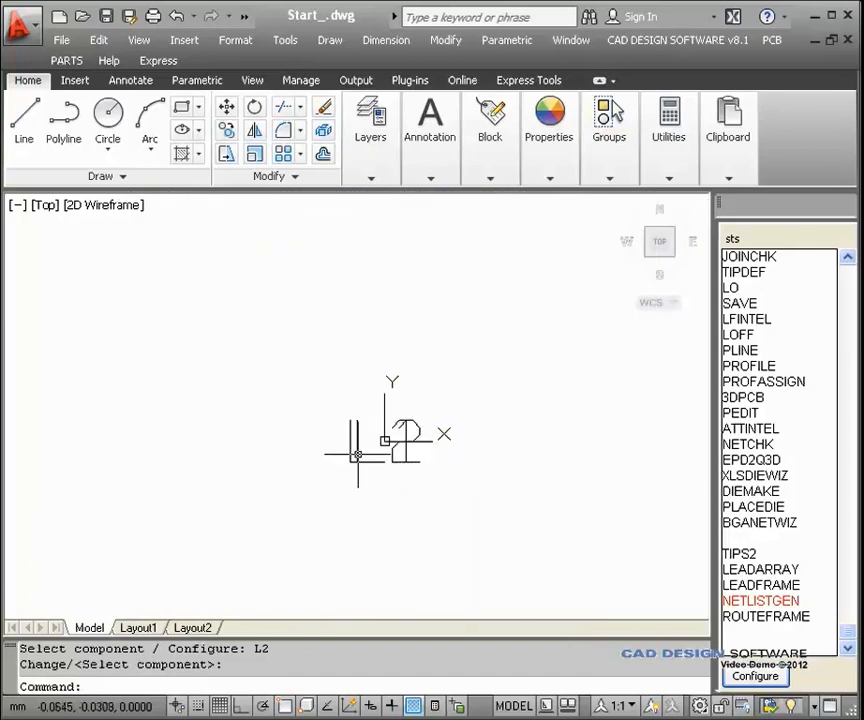
pyautogui.click(350, 453)
pyautogui.scroll(-8, 379, 452)
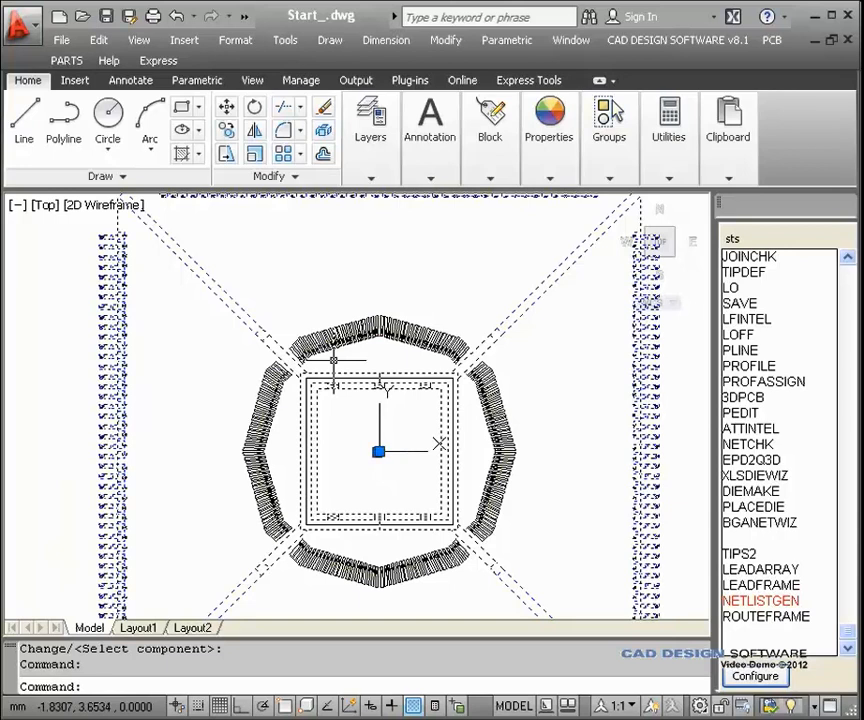
pyautogui.write('ZE')
pyautogui.press('Return')
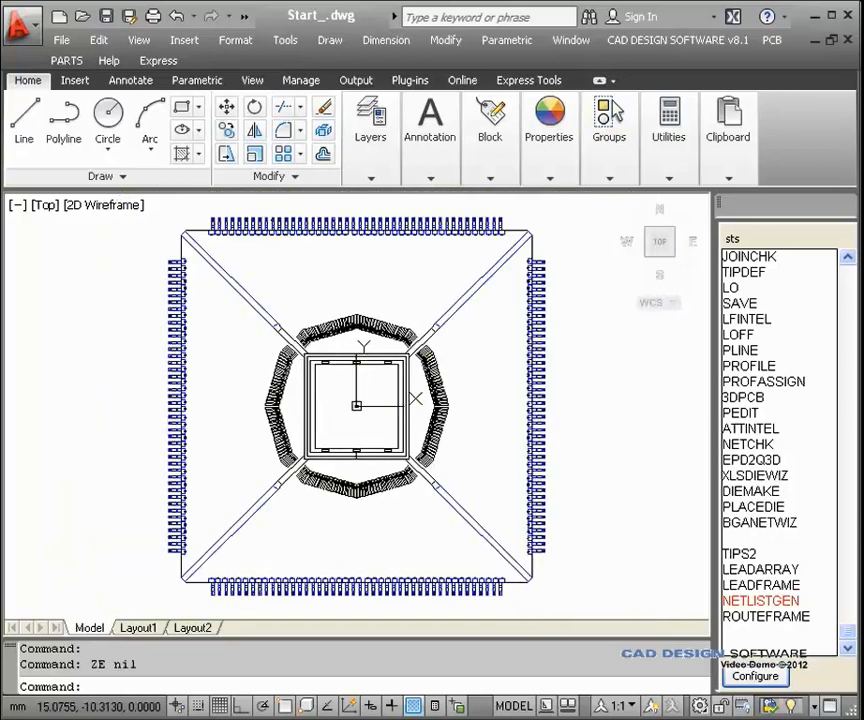
# - Open the Net List Generator and choose L1 as the first part and L2 as the second part
pyautogui.click(758, 602)
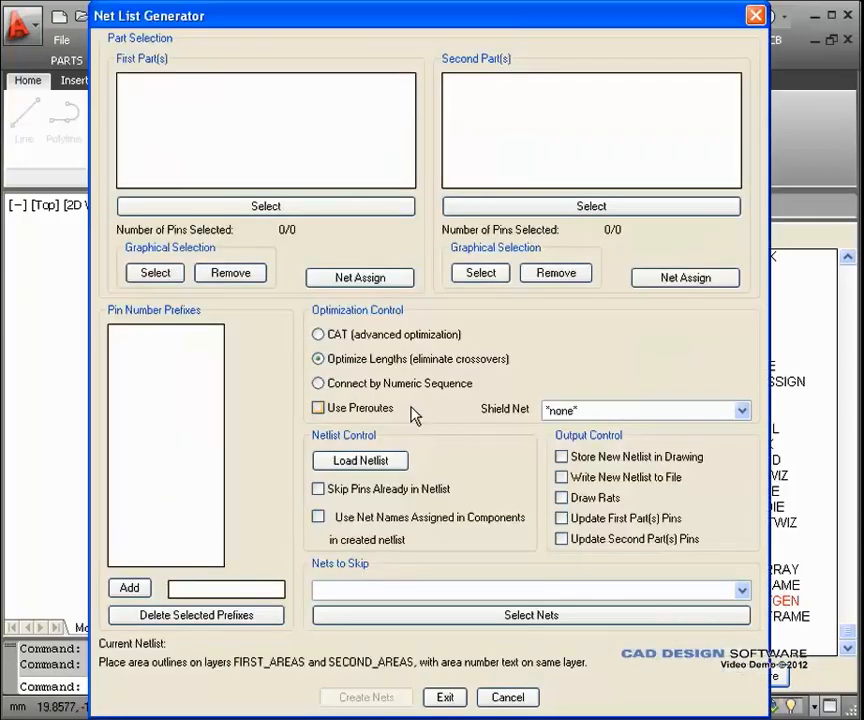
pyautogui.click(231, 207)
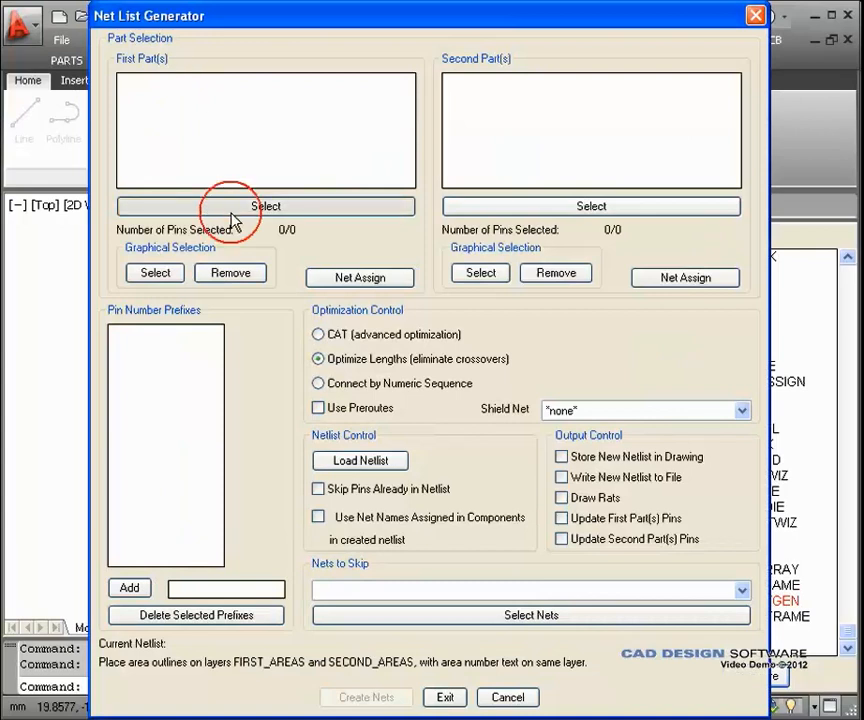
pyautogui.moveTo(0, 199); pyautogui.dragTo(236, 207)
pyautogui.click(164, 253)
pyautogui.doubleClick(175, 254)
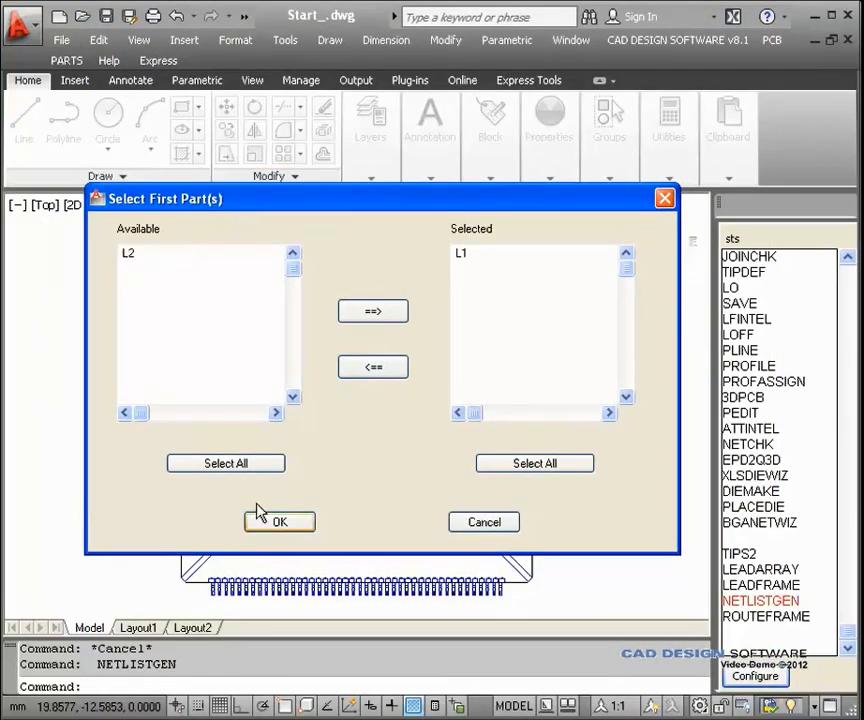
pyautogui.click(283, 522)
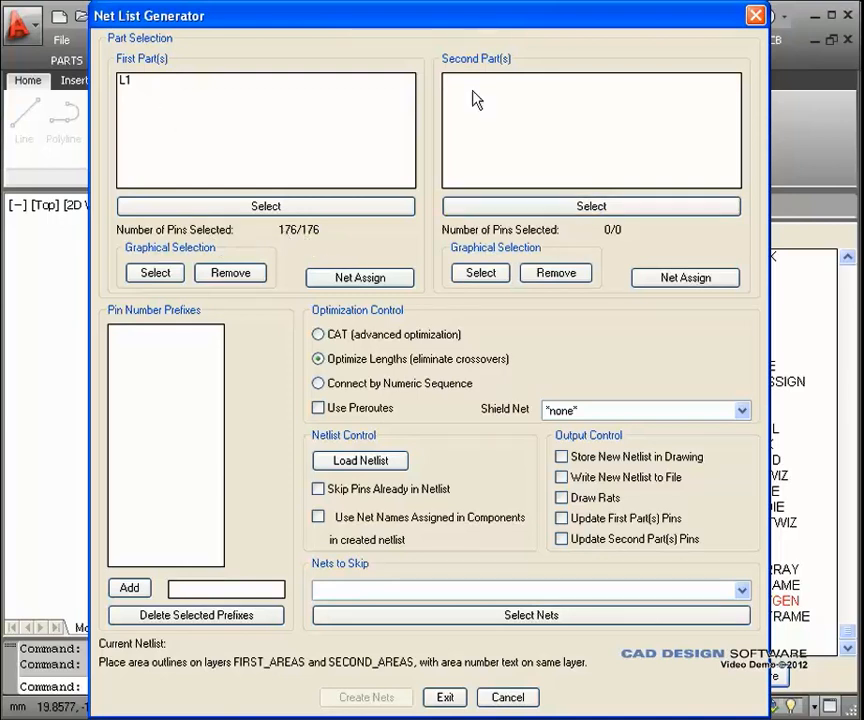
pyautogui.click(530, 209)
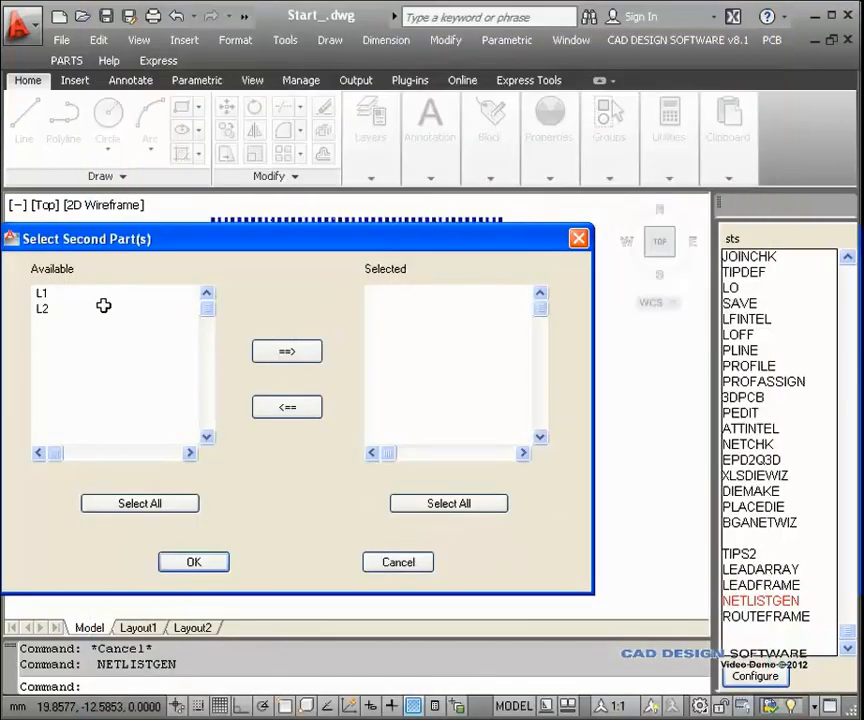
pyautogui.doubleClick(68, 310)
pyautogui.click(193, 562)
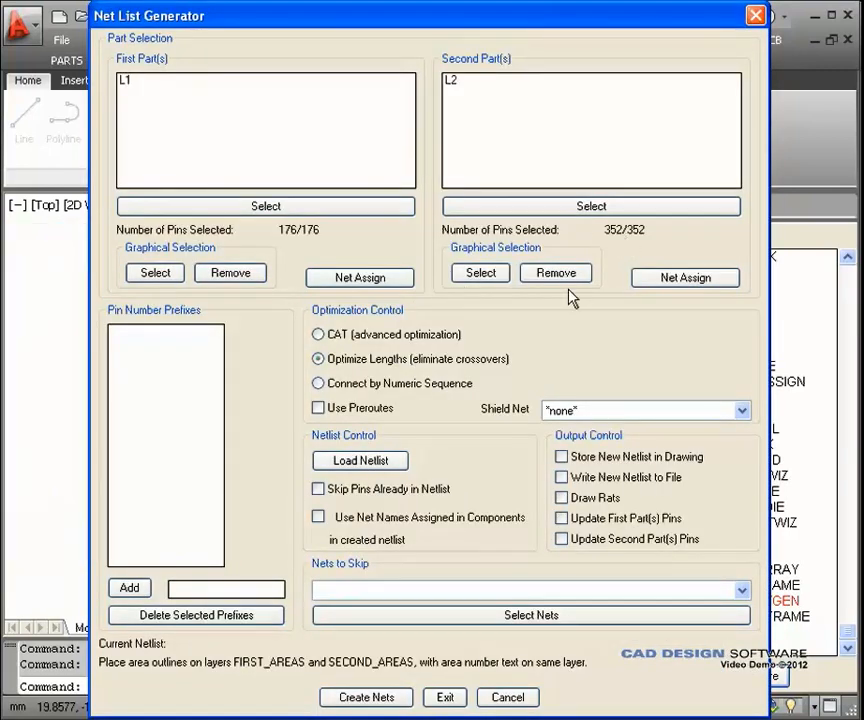
# - Create the nets with the new netlist stored in the drawing and rats drawn
pyautogui.click(562, 456)
pyautogui.click(562, 498)
pyautogui.click(374, 698)
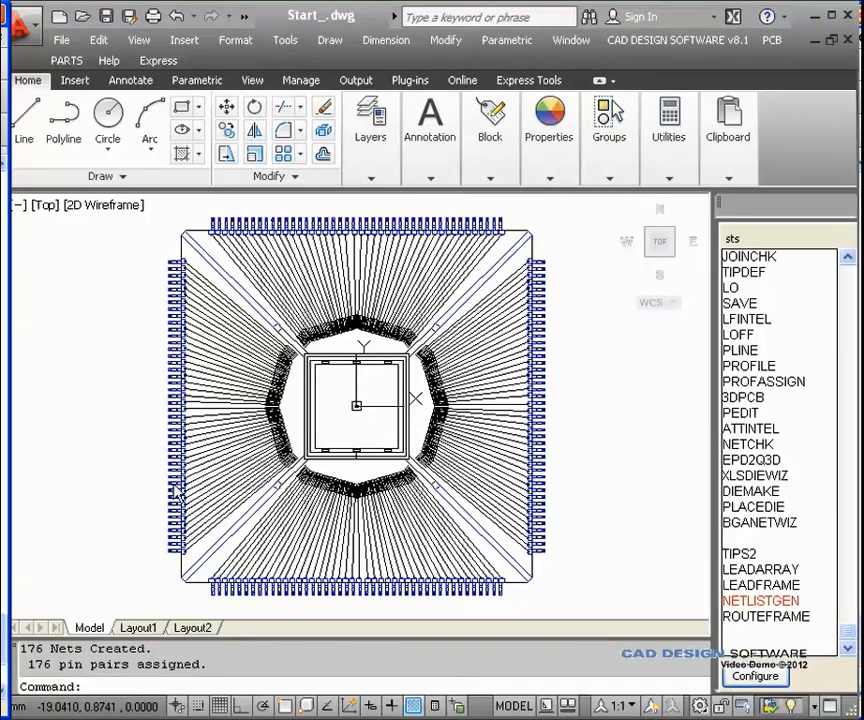
# - Inspect the rats between the outer leads and the lead tips, selecting the one from lead 133 to trace its connection
pyautogui.scroll(4, 212, 330)
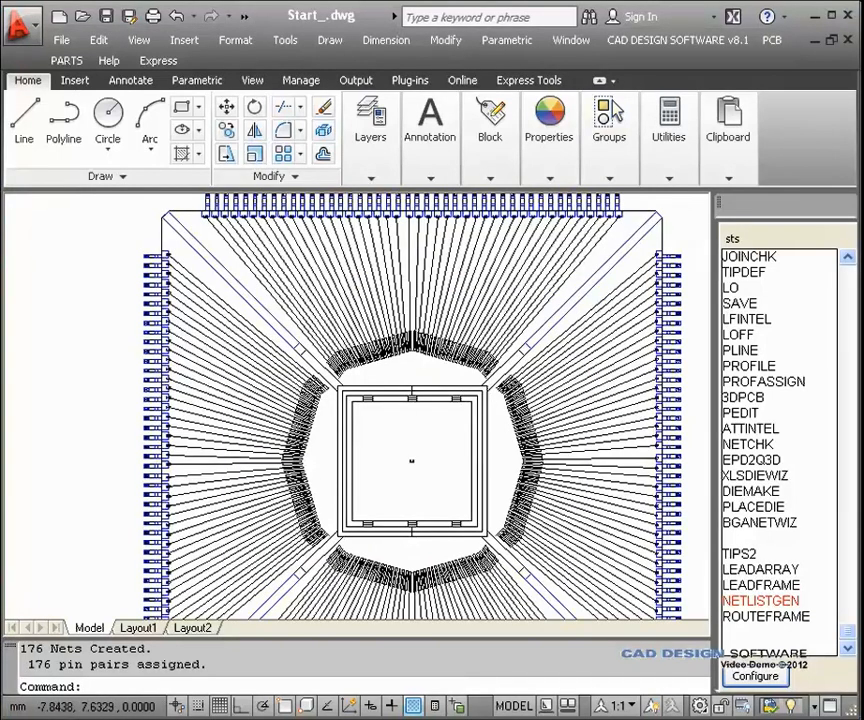
pyautogui.scroll(2, 207, 327)
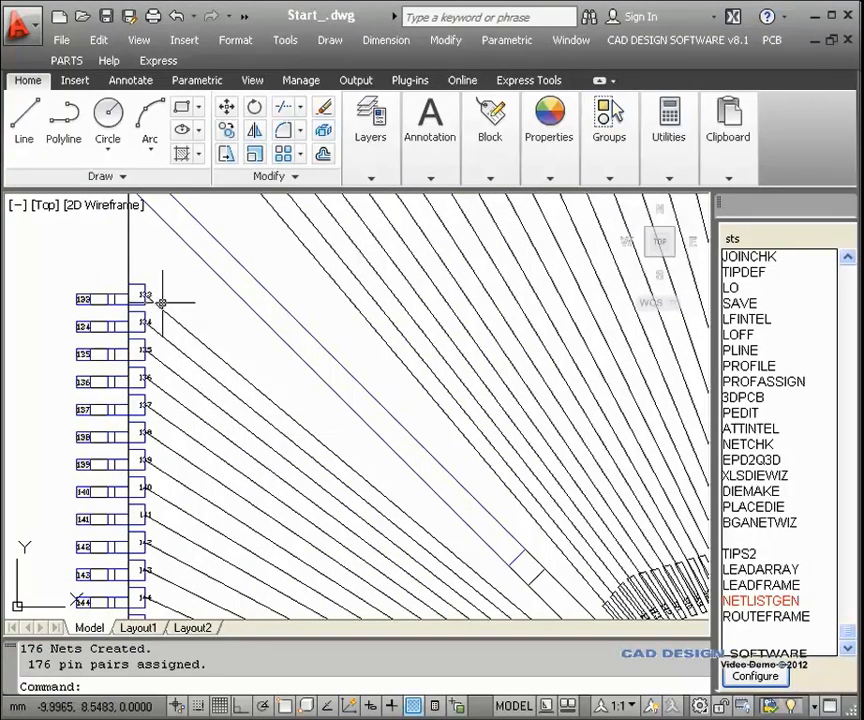
pyautogui.moveTo(386, 484); pyautogui.dragTo(385, 479, button='middle')
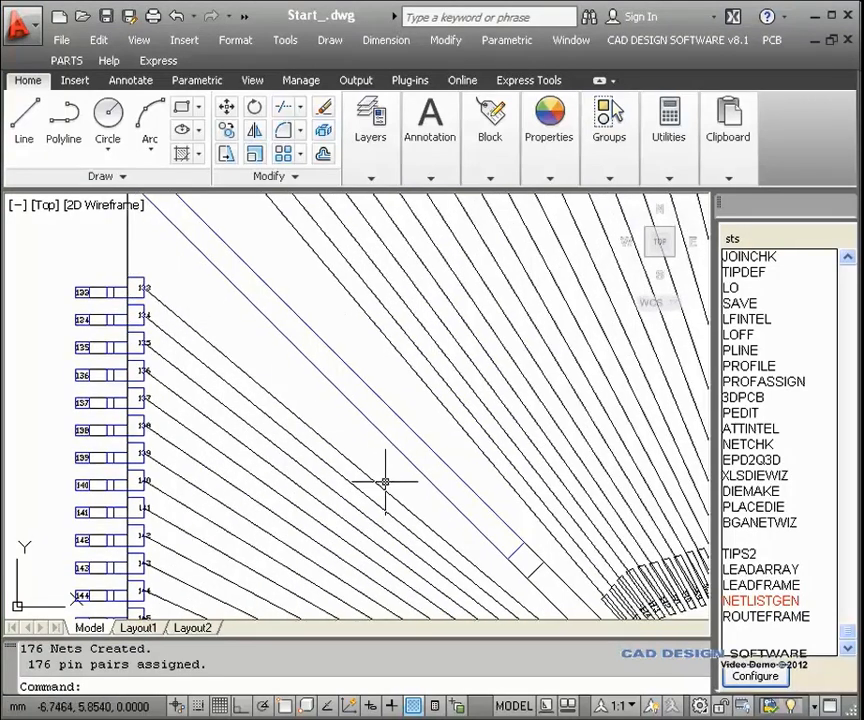
pyautogui.click(382, 488)
pyautogui.moveTo(300, 420); pyautogui.dragTo(266, 328, button='middle')
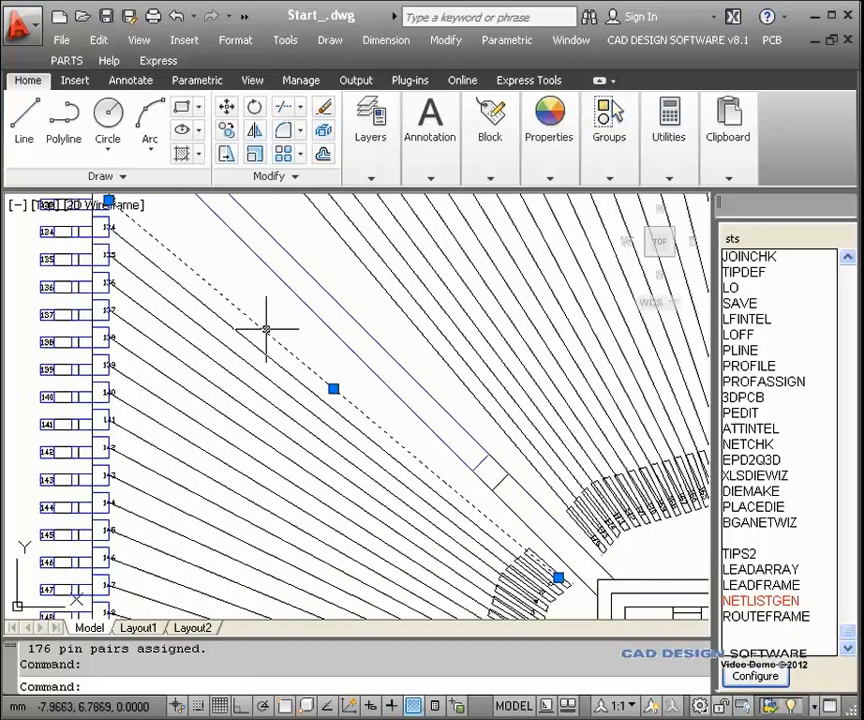
pyautogui.press('Escape')
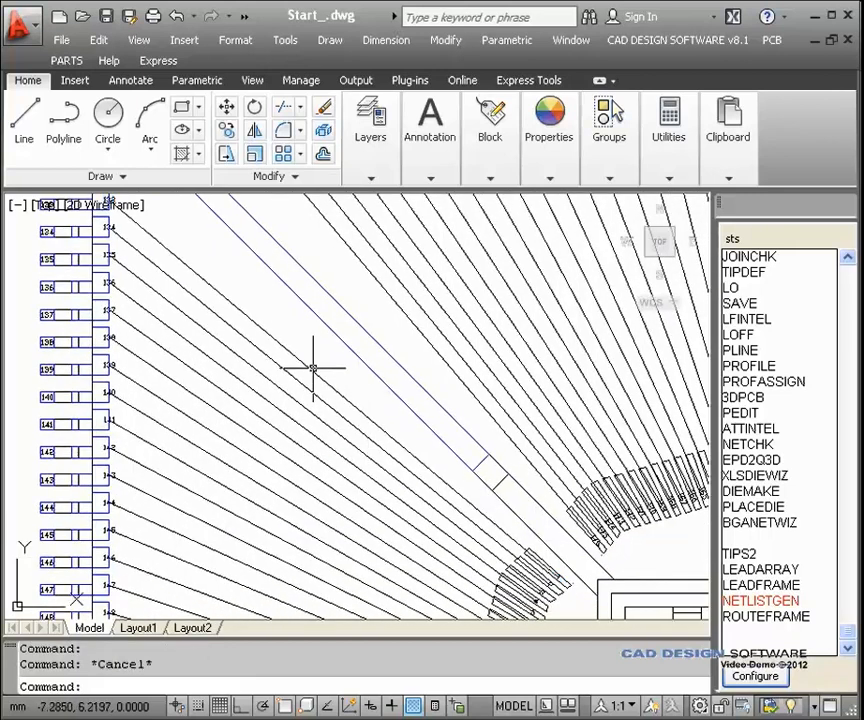
# - Set up ROUTEFRAME with die L1, lead L2, straight distance from lead .1 and width at end of straight segment .05
pyautogui.click(758, 620)
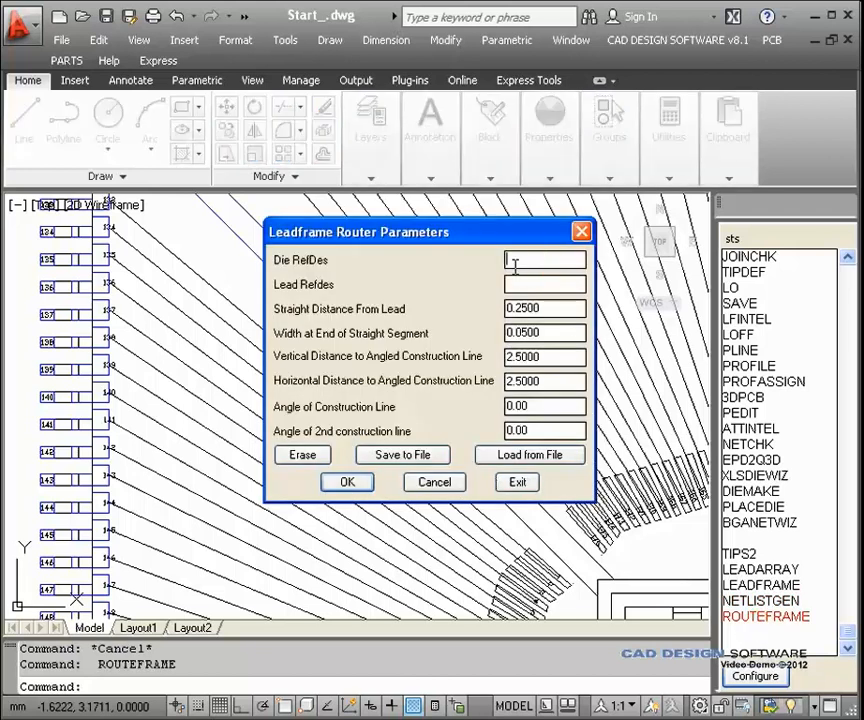
pyautogui.click(542, 284)
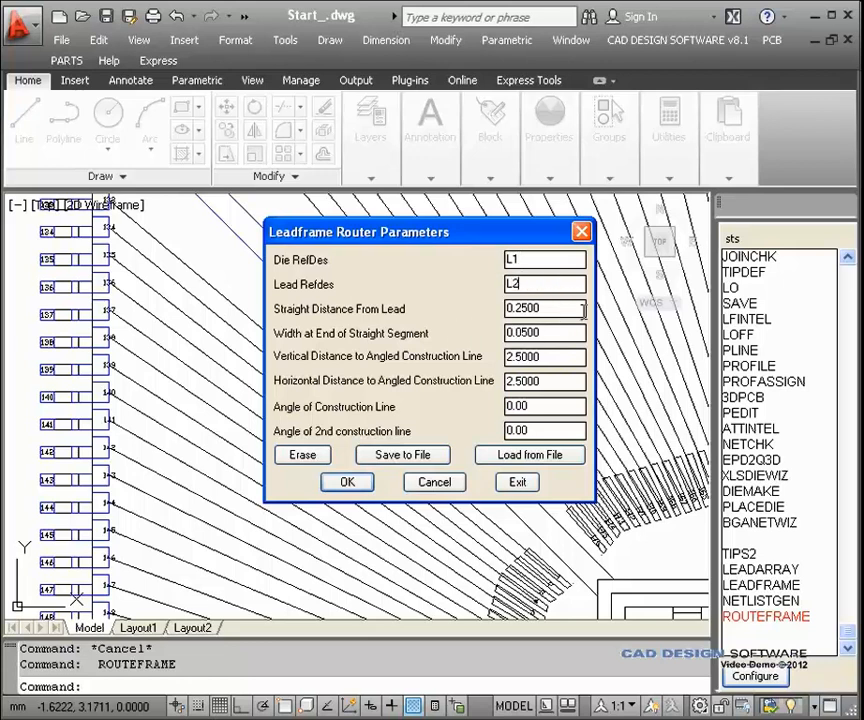
pyautogui.press('Tab')
pyautogui.write('.1')
pyautogui.press('Tab')
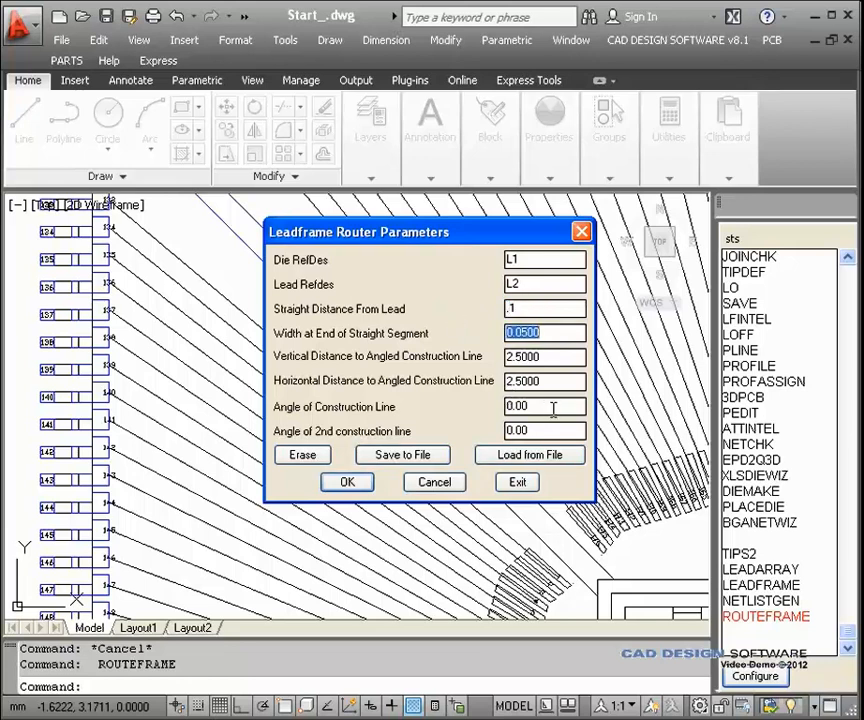
pyautogui.write('.05')
pyautogui.press('Tab')
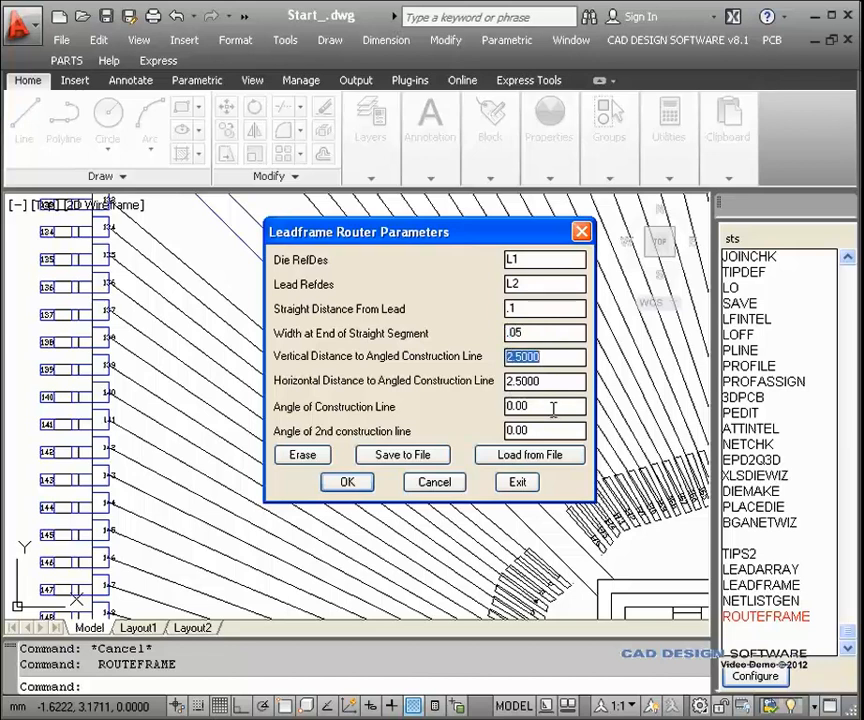
# - Set both construction line distances to 6, the first angle to 10 and the second to 1, and route the lead frame
pyautogui.write('6')
pyautogui.press('Tab')
pyautogui.write('6')
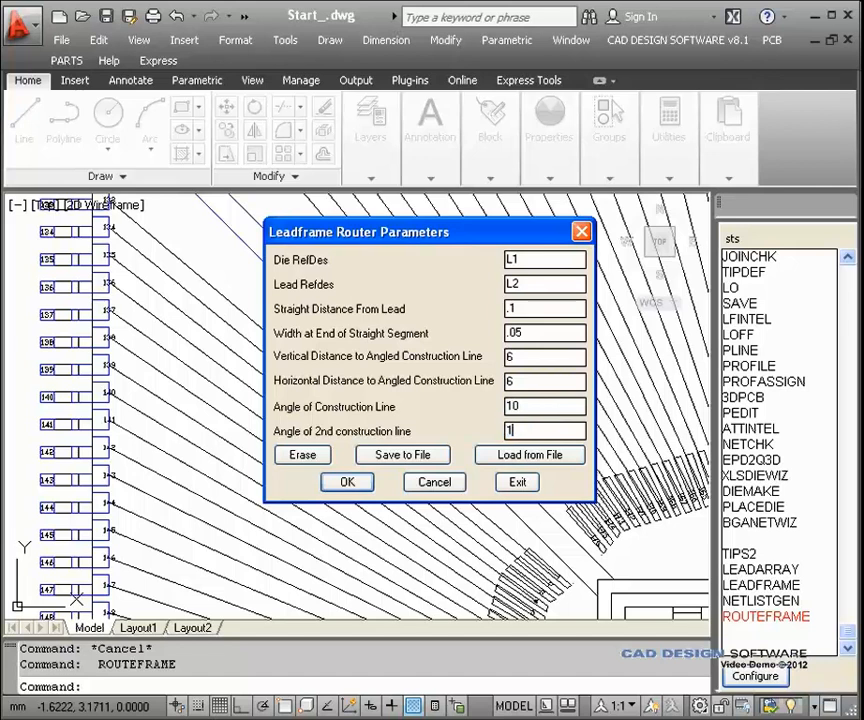
pyautogui.click(357, 488)
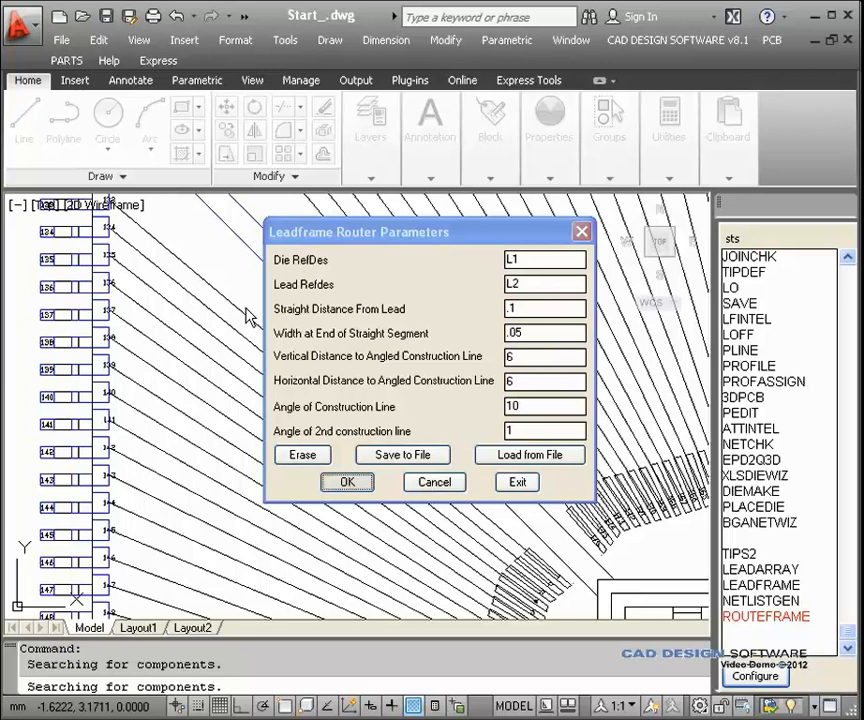
pyautogui.press('Return')
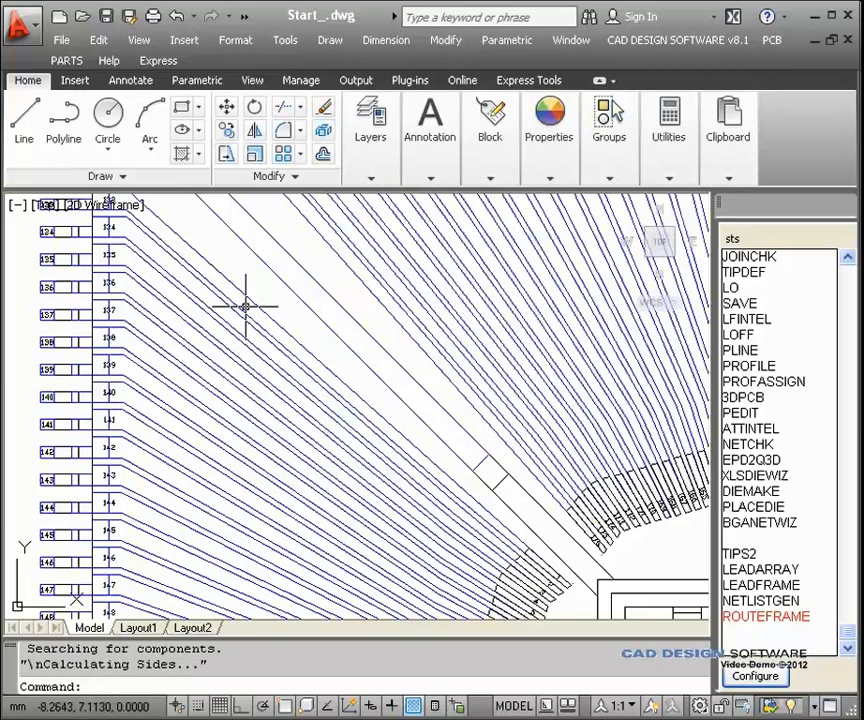
# - Examine the routed leads around the upper-left tie bar, selecting the lead 132 route to check its outline
pyautogui.moveTo(245, 300); pyautogui.dragTo(268, 404, button='middle')
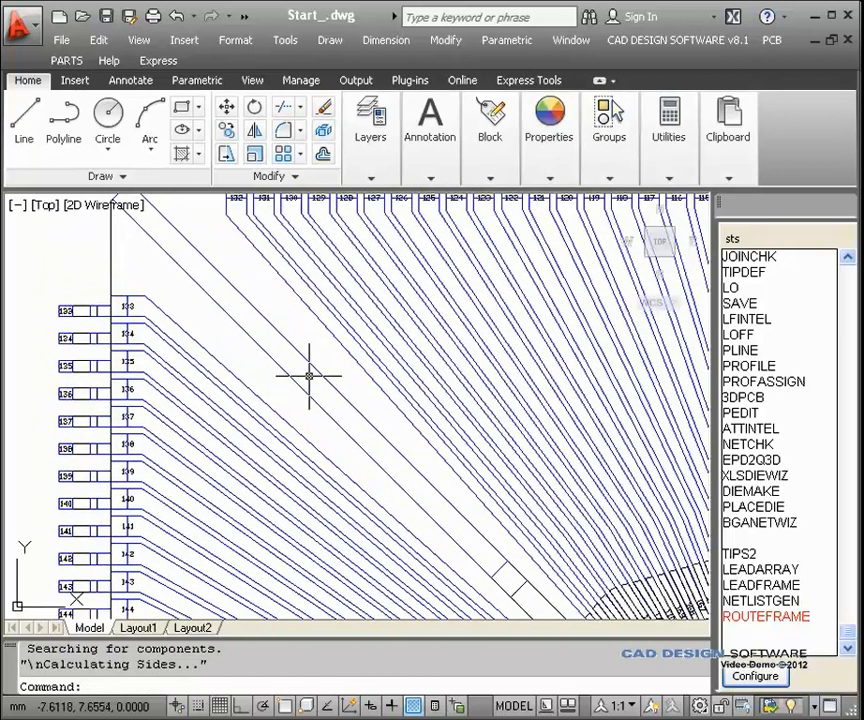
pyautogui.click(309, 309)
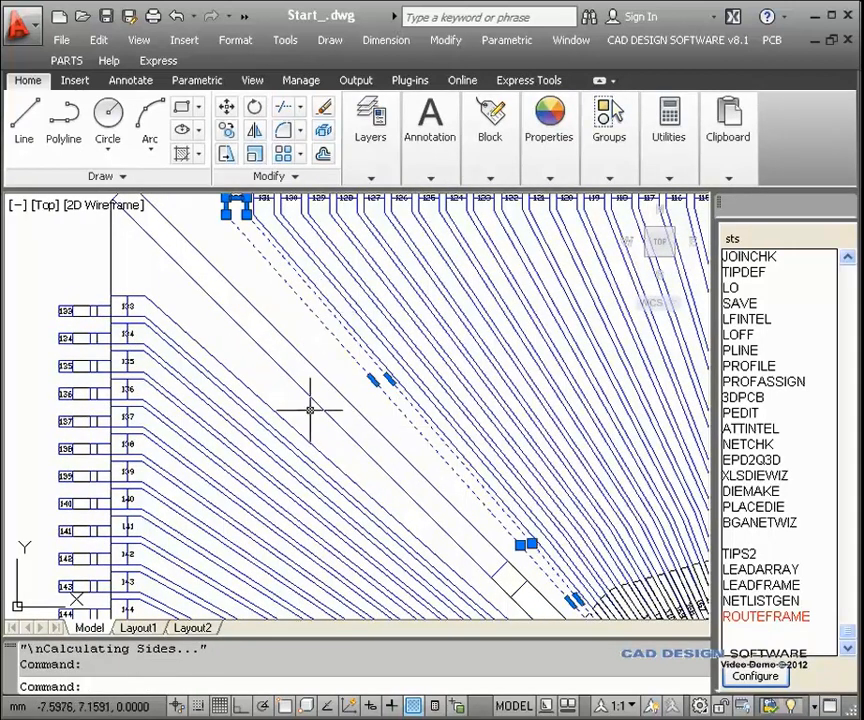
pyautogui.moveTo(328, 299)
pyautogui.mouseDown(button='middle')
pyautogui.moveTo(324, 328)
pyautogui.moveTo(283, 353)
pyautogui.mouseUp(button='middle')
pyautogui.scroll(2, 283, 353)
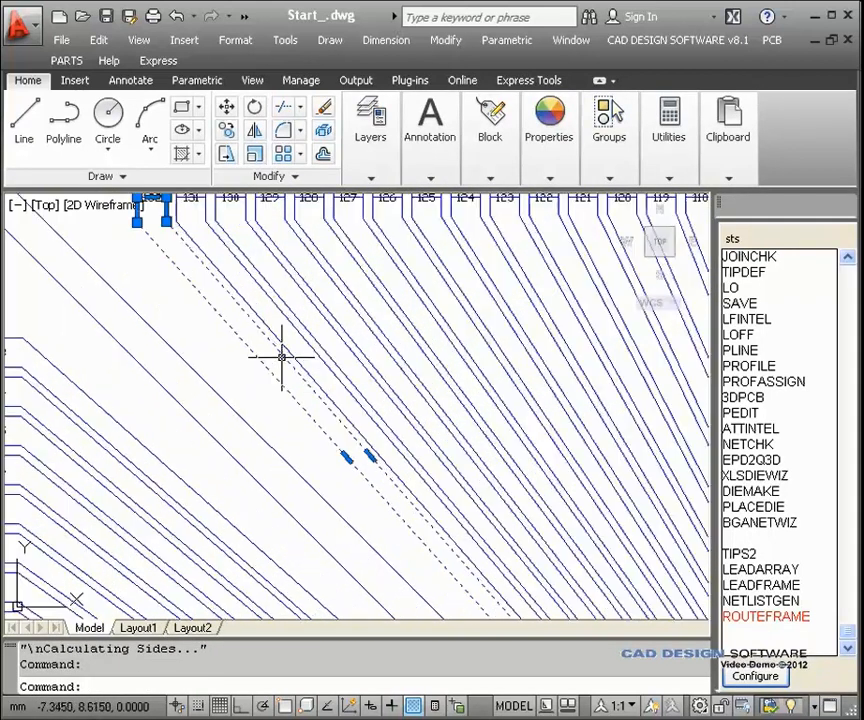
pyautogui.press('Escape')
pyautogui.scroll(-3, 285, 349)
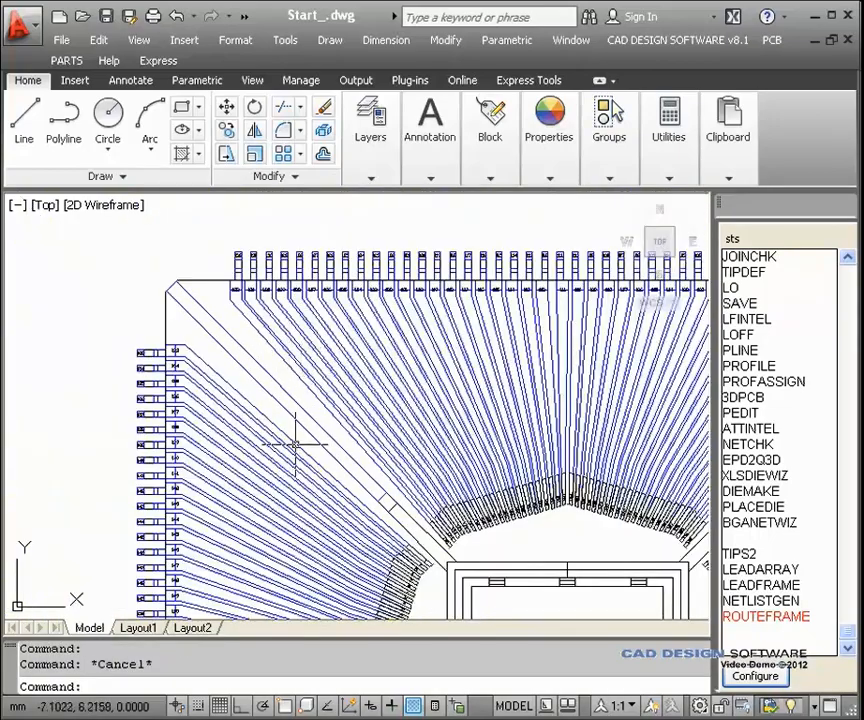
# - Examine how the routed leads meet the lead tips around the die attach pad, especially beside the lower-left tie bar
pyautogui.moveTo(300, 418); pyautogui.dragTo(251, 282, button='middle')
pyautogui.moveTo(260, 415)
pyautogui.mouseDown(button='middle')
pyautogui.moveTo(216, 280)
pyautogui.moveTo(155, 275)
pyautogui.mouseUp(button='middle')
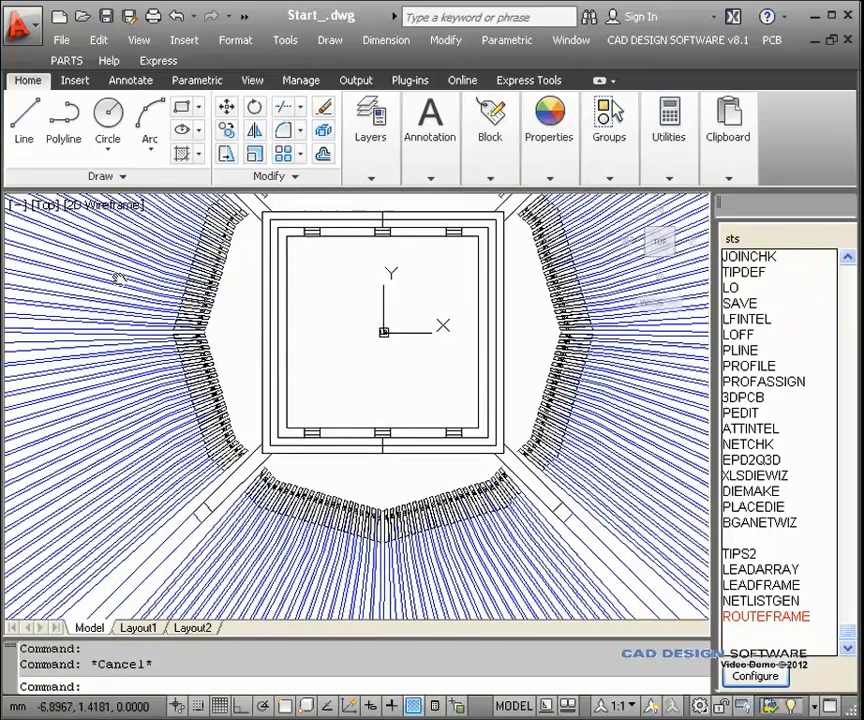
pyautogui.scroll(3, 280, 556)
pyautogui.scroll(2, 199, 400)
pyautogui.scroll(2, 193, 395)
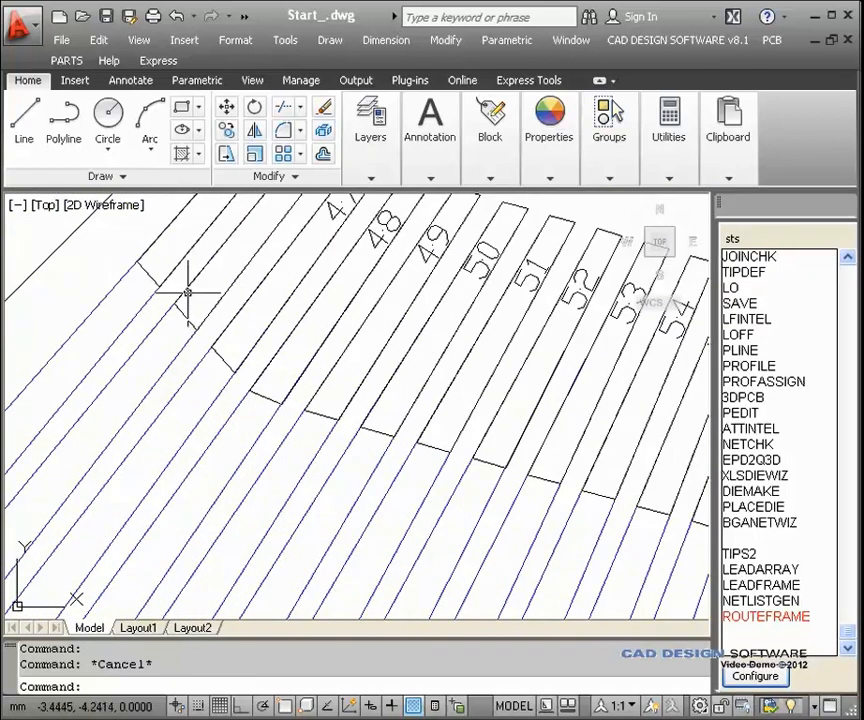
pyautogui.scroll(-2, 186, 300)
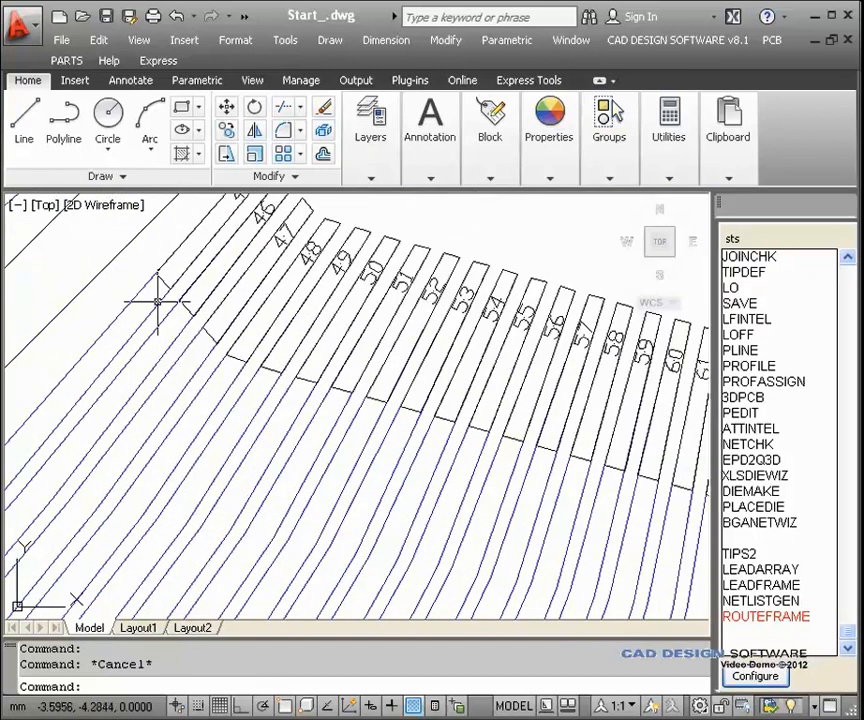
pyautogui.scroll(-5, 120, 346)
pyautogui.moveTo(133, 400); pyautogui.dragTo(212, 386, button='middle')
pyautogui.scroll(3, 339, 455)
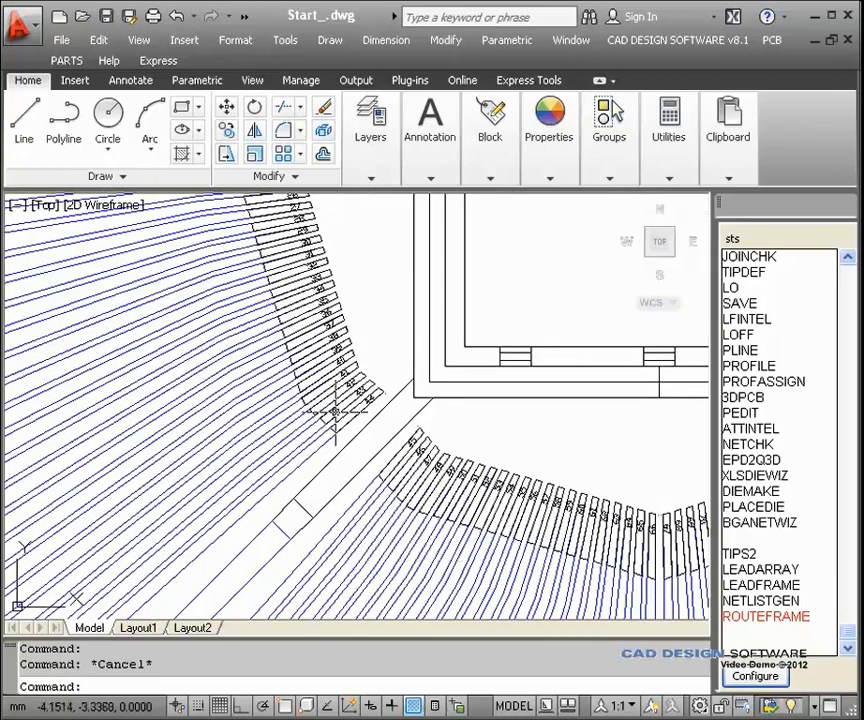
pyautogui.scroll(-5, 332, 413)
pyautogui.moveTo(388, 392); pyautogui.dragTo(328, 452, button='middle')
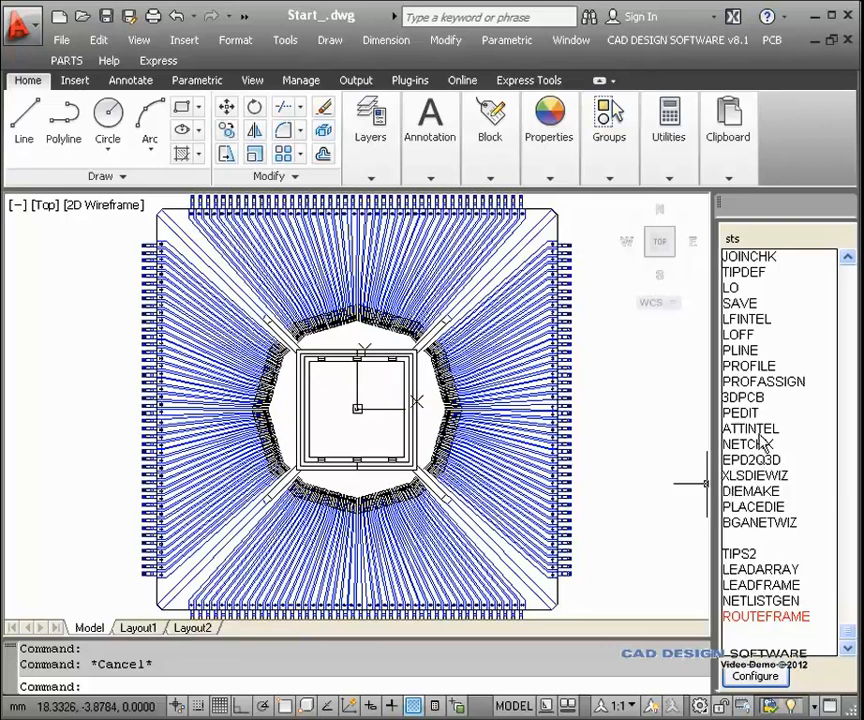
# - Start PLACEDIE and use die132 from the custom library as the die for the lead frame
pyautogui.click(752, 507)
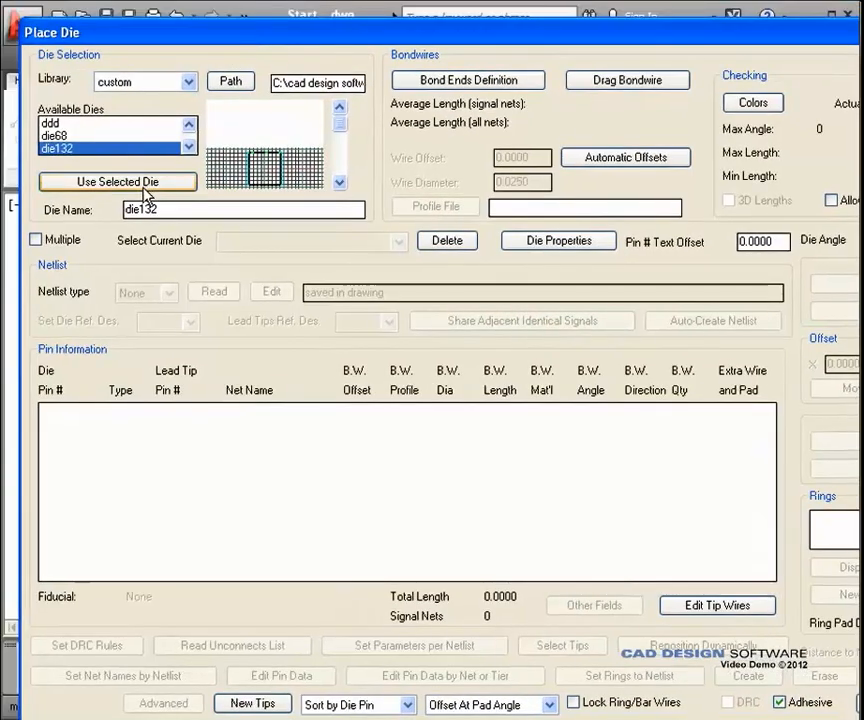
pyautogui.click(147, 188)
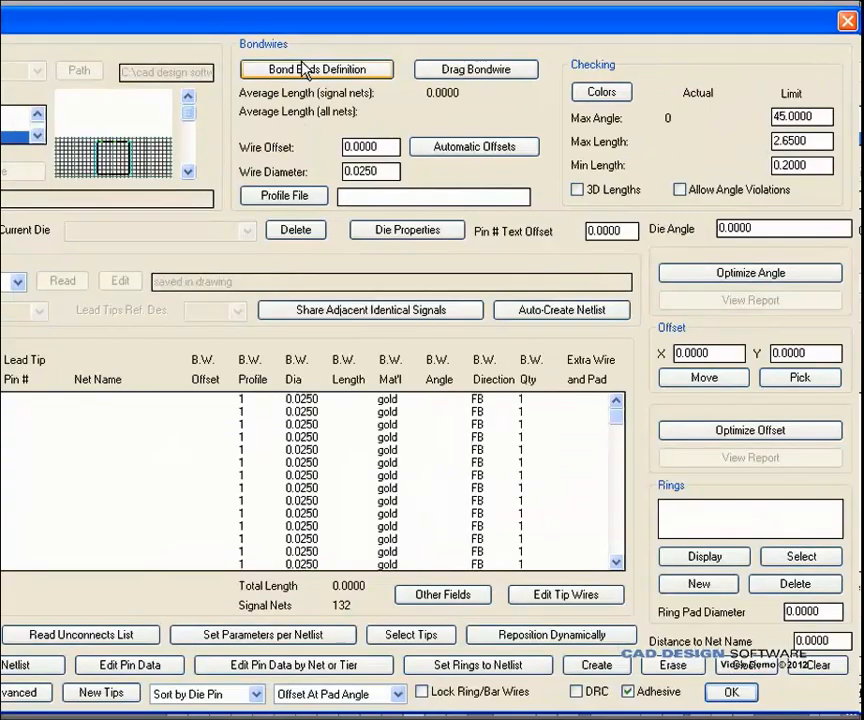
pyautogui.moveTo(335, 19)
pyautogui.mouseDown()
pyautogui.moveTo(498, 17)
pyautogui.moveTo(508, 481)
pyautogui.mouseUp()
pyautogui.moveTo(390, 487); pyautogui.dragTo(372, 24)
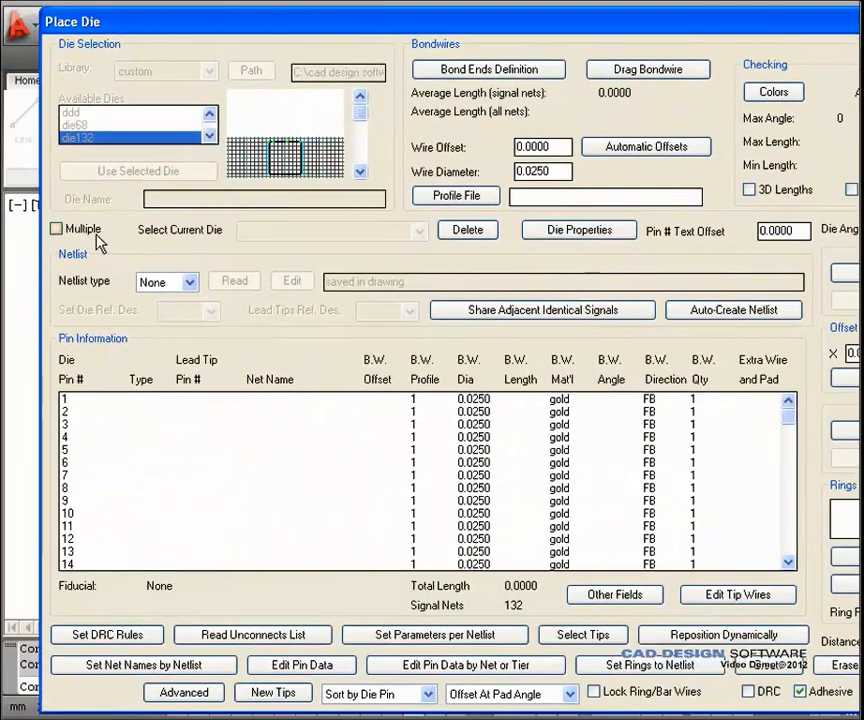
# - Leave the netlist type at None and auto-create the netlist between the die pins and the lead tips
pyautogui.click(178, 283)
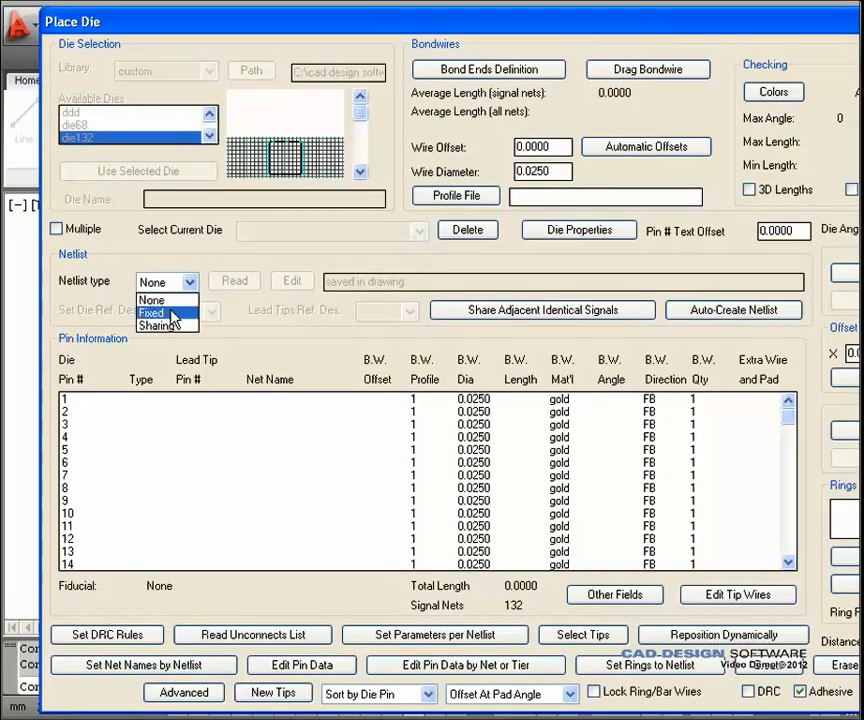
pyautogui.click(208, 256)
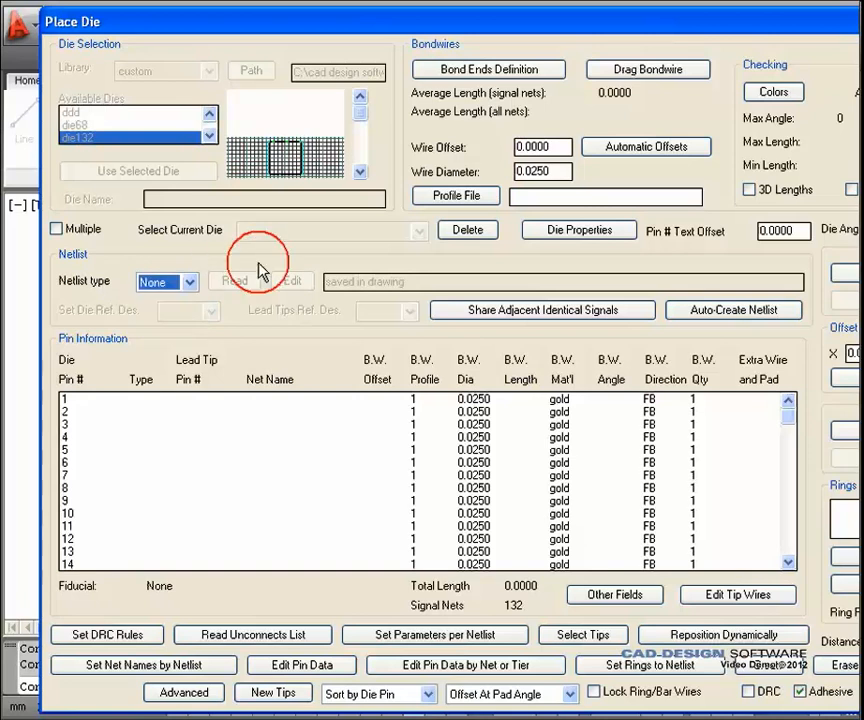
pyautogui.moveTo(685, 27); pyautogui.dragTo(647, 25)
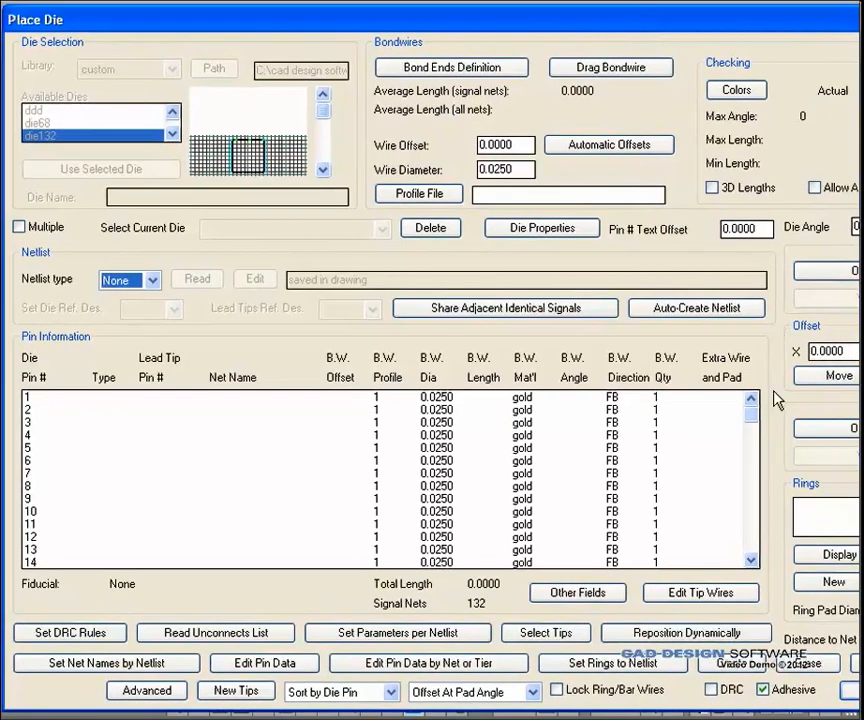
pyautogui.click(700, 315)
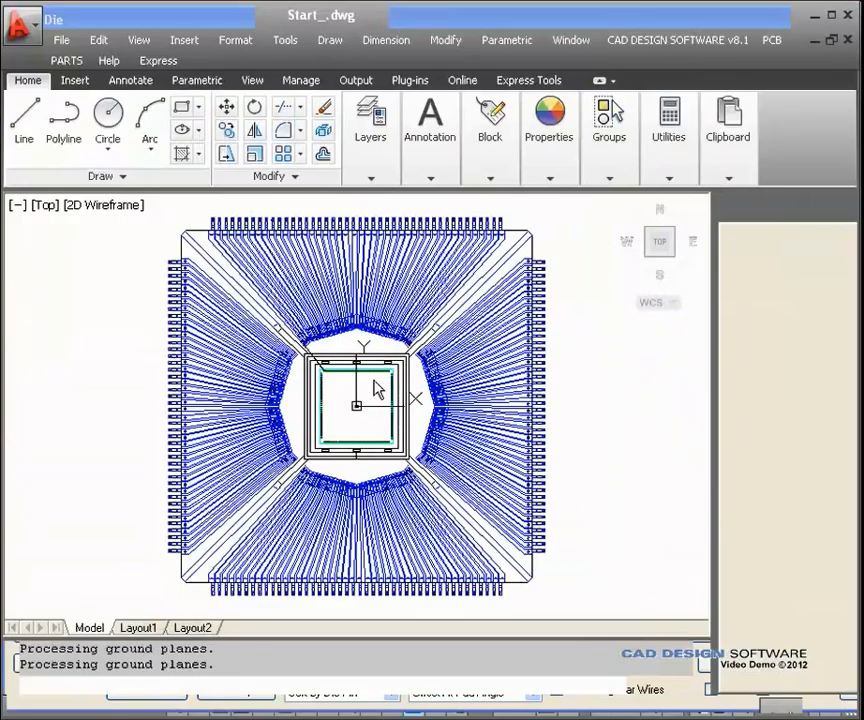
pyautogui.scroll(3, 360, 392)
pyautogui.scroll(2, 360, 392)
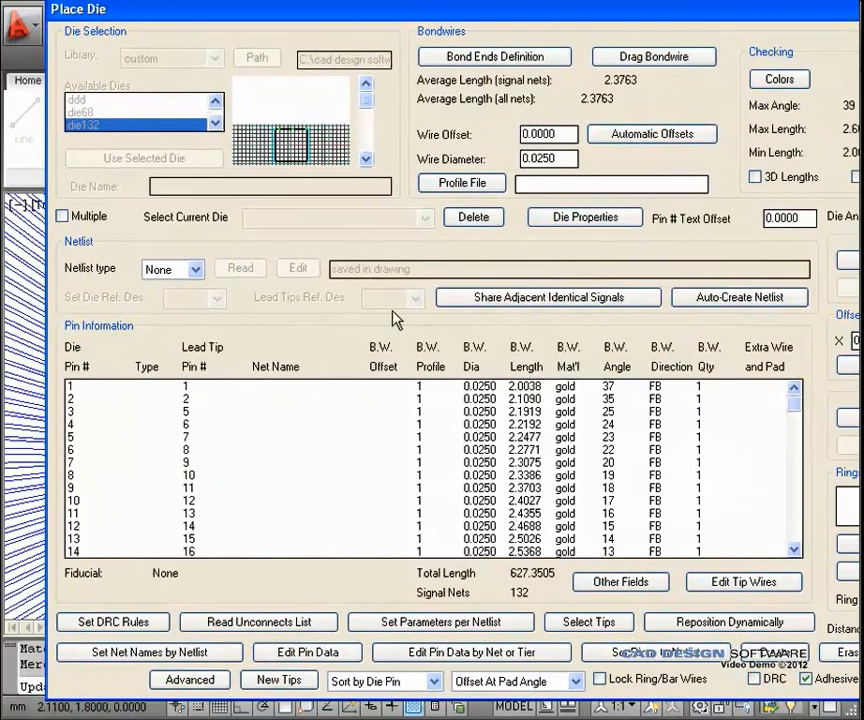
# - Set the type of die pin 1 to Unused, create the bond wires and finish the die placement
pyautogui.click(249, 386)
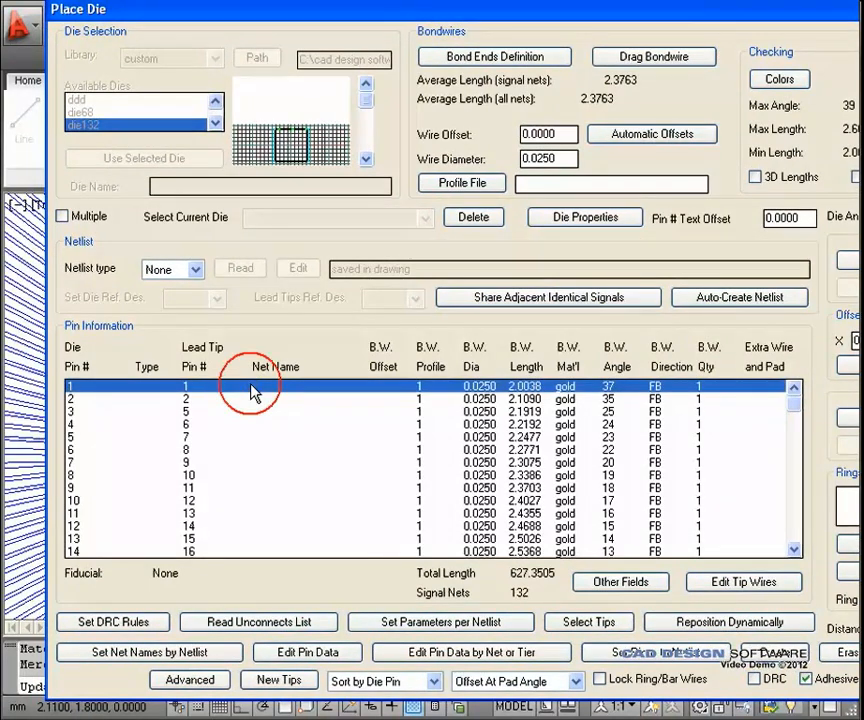
pyautogui.click(307, 652)
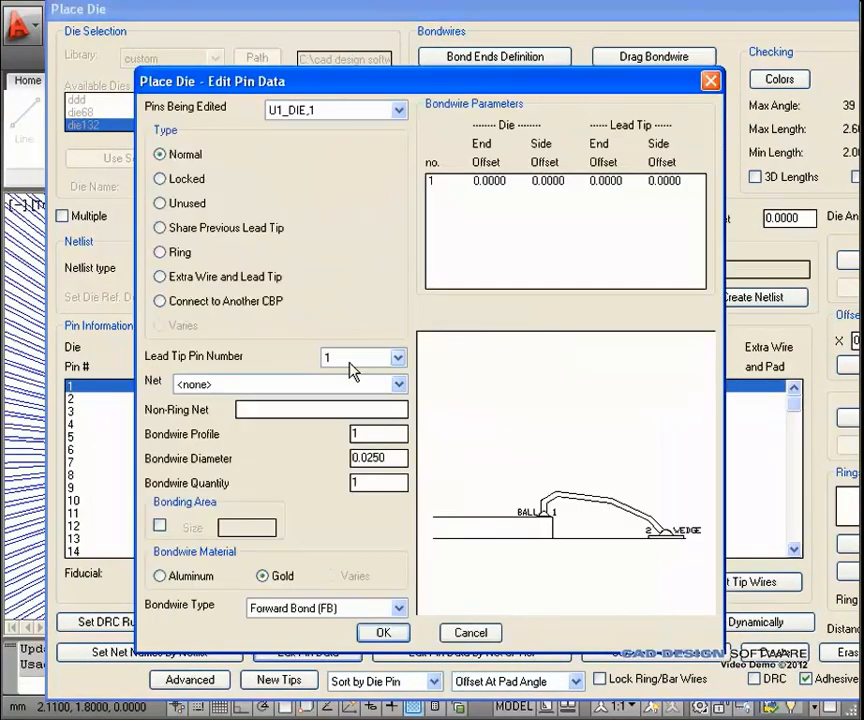
pyautogui.click(162, 204)
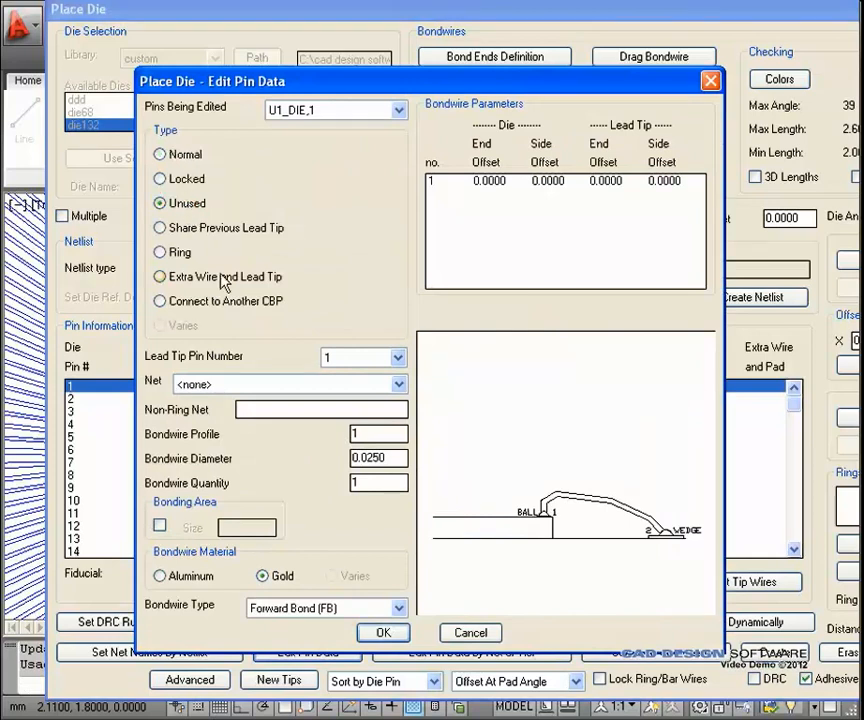
pyautogui.click(383, 640)
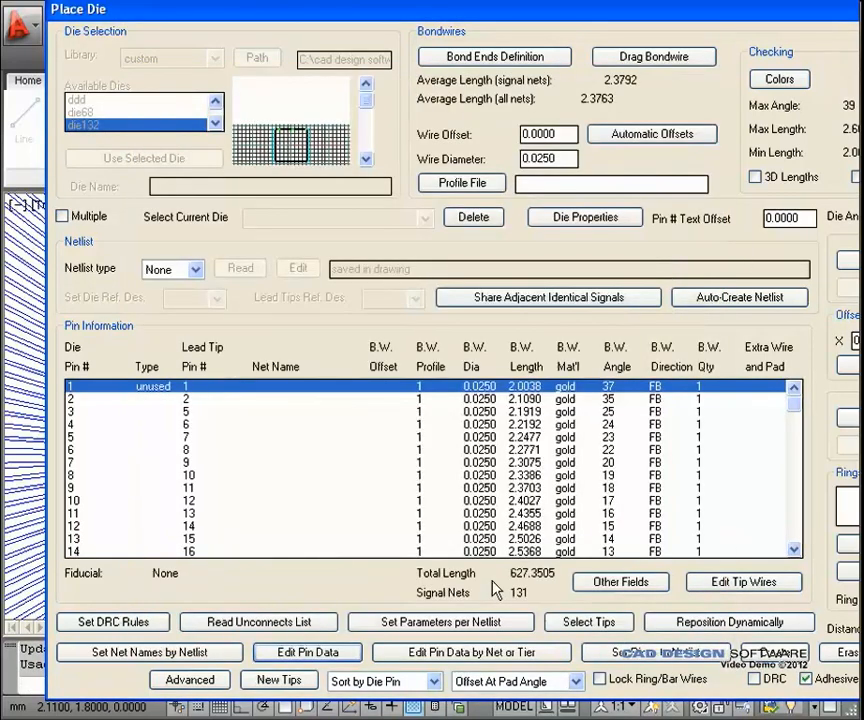
pyautogui.click(789, 660)
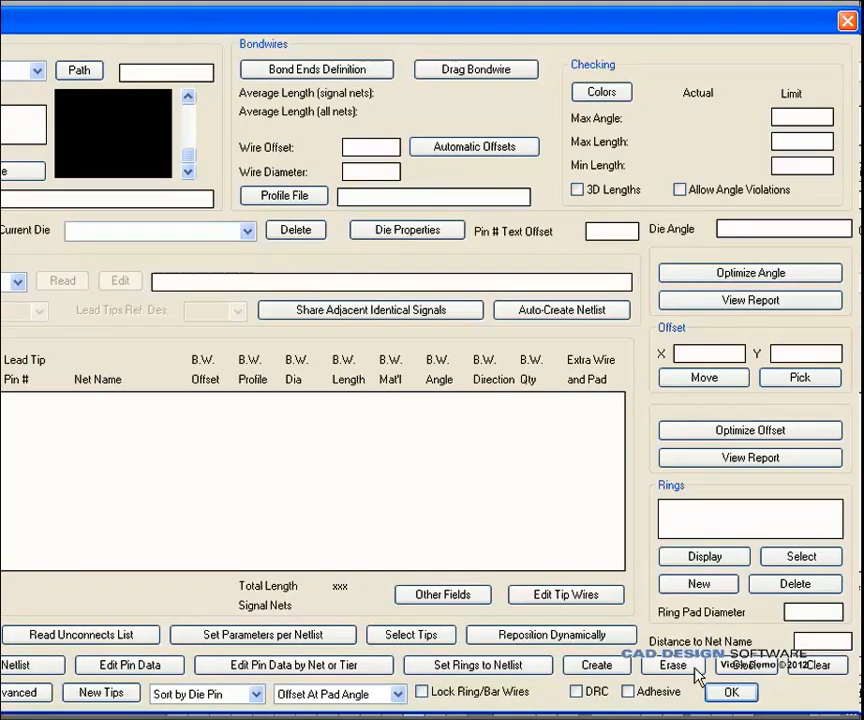
pyautogui.click(727, 698)
# - Examine the bond wires between the die and the lead tips, especially around unused die pin 1, and view the whole package
pyautogui.scroll(4, 247, 352)
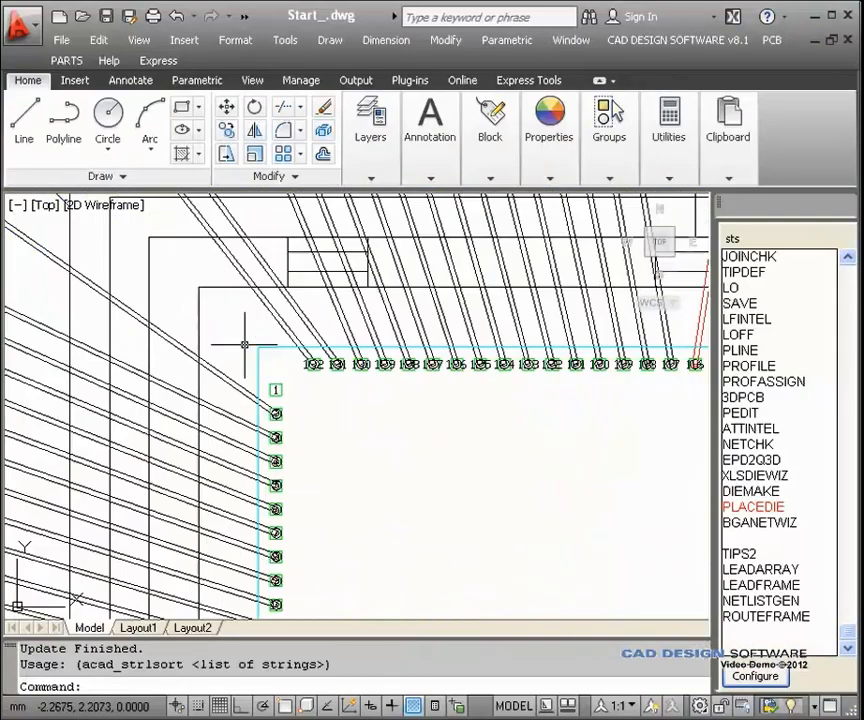
pyautogui.scroll(1, 247, 352)
pyautogui.moveTo(303, 424); pyautogui.dragTo(453, 529, button='middle')
pyautogui.scroll(-4, 444, 523)
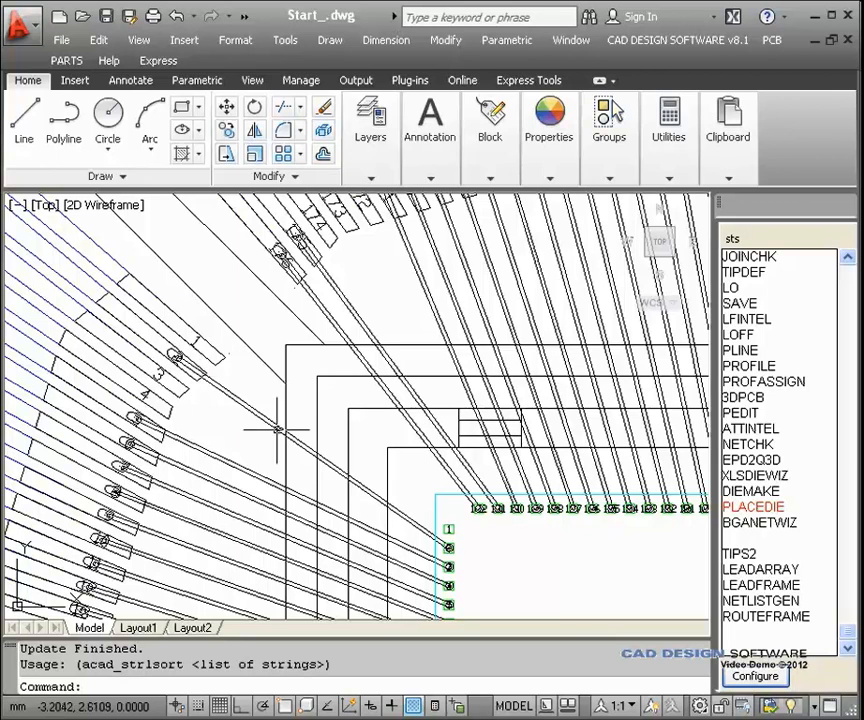
pyautogui.scroll(-5, 310, 481)
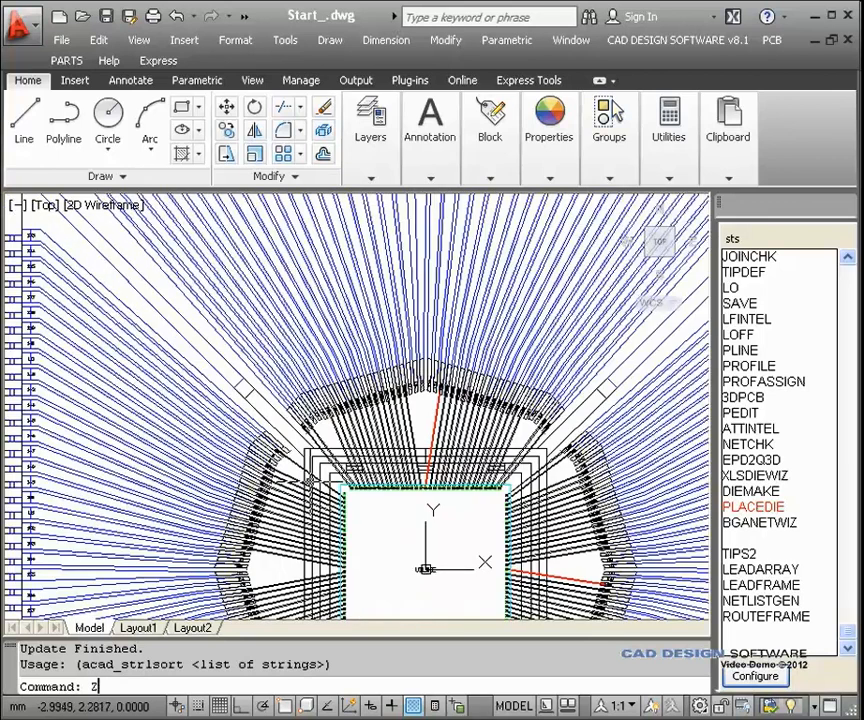
pyautogui.write('ZE')
pyautogui.press('Return')
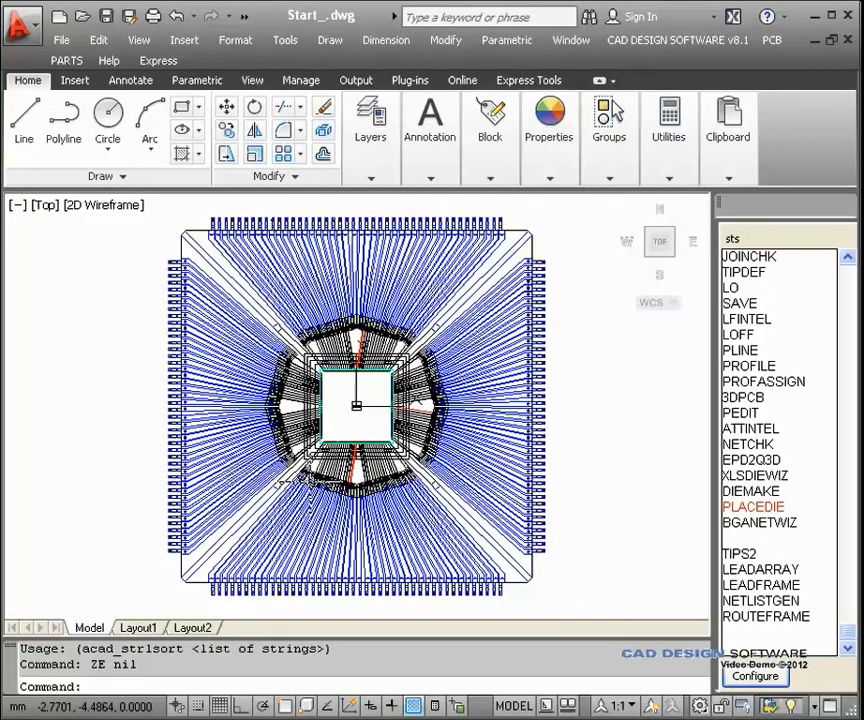